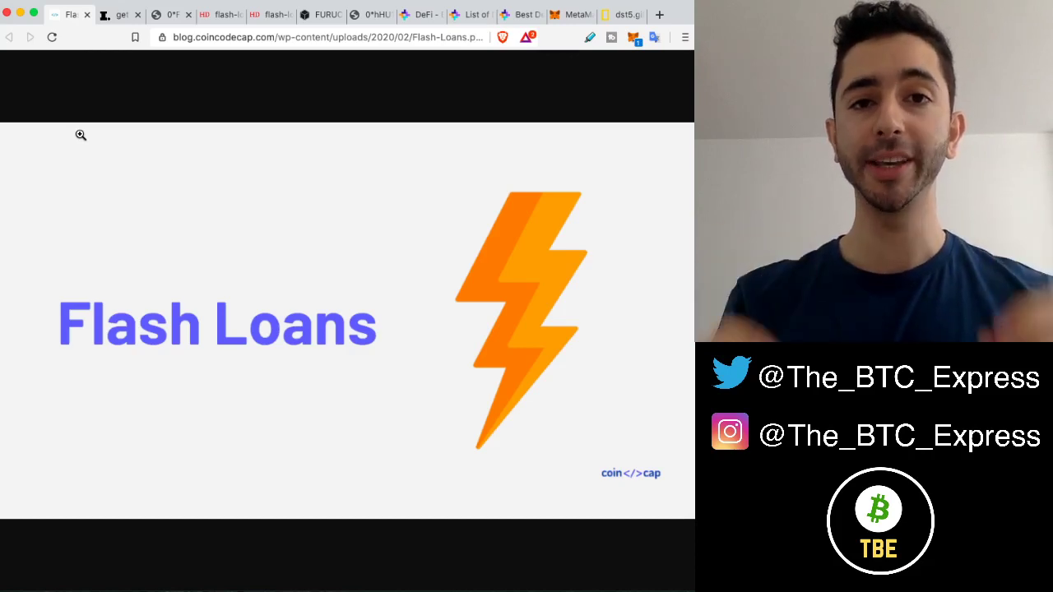
- Switch to the tab showing the colourful JavaScript code stock image on incimages.com
click(119, 19)
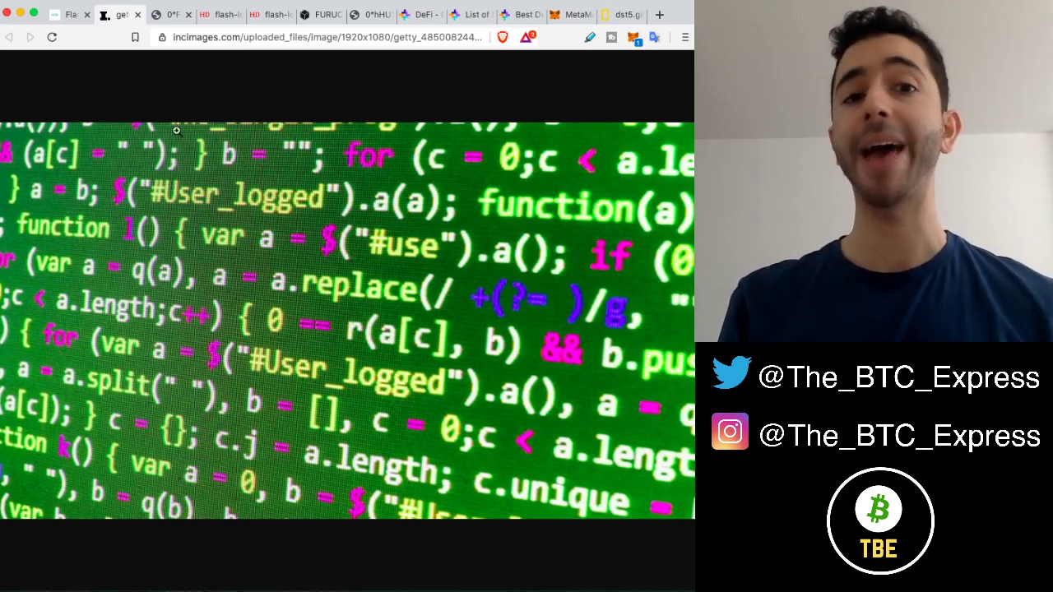
- Show the medium.com arbitrage diagram: buy on Exchange 1, sell on Exchange 2, profit
click(167, 15)
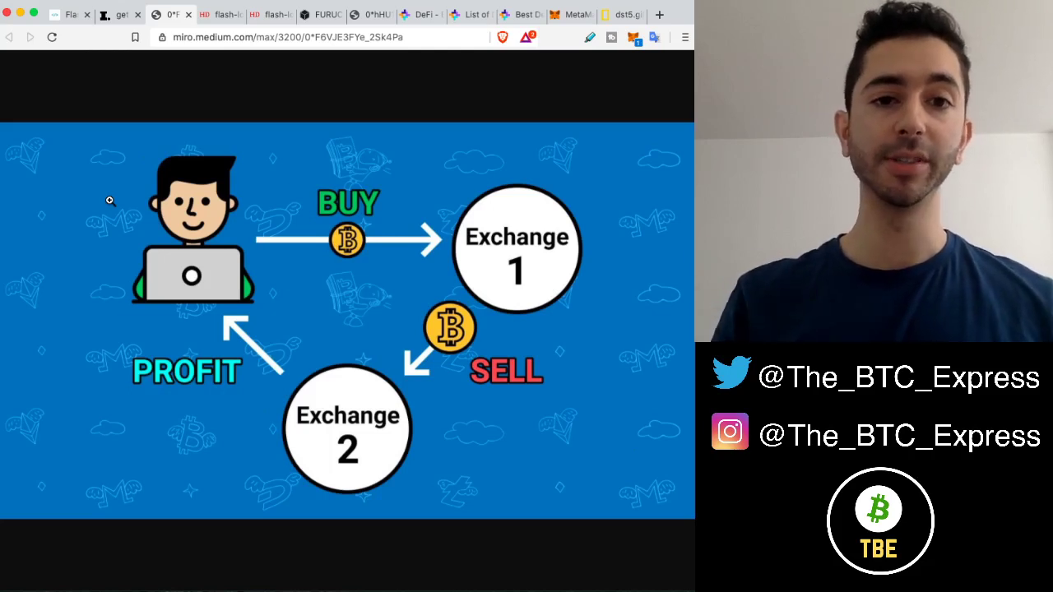
- Switch to the hackingdistributed flash-loan.png tab showing take loan, go-Wild, repay plus interest
click(216, 14)
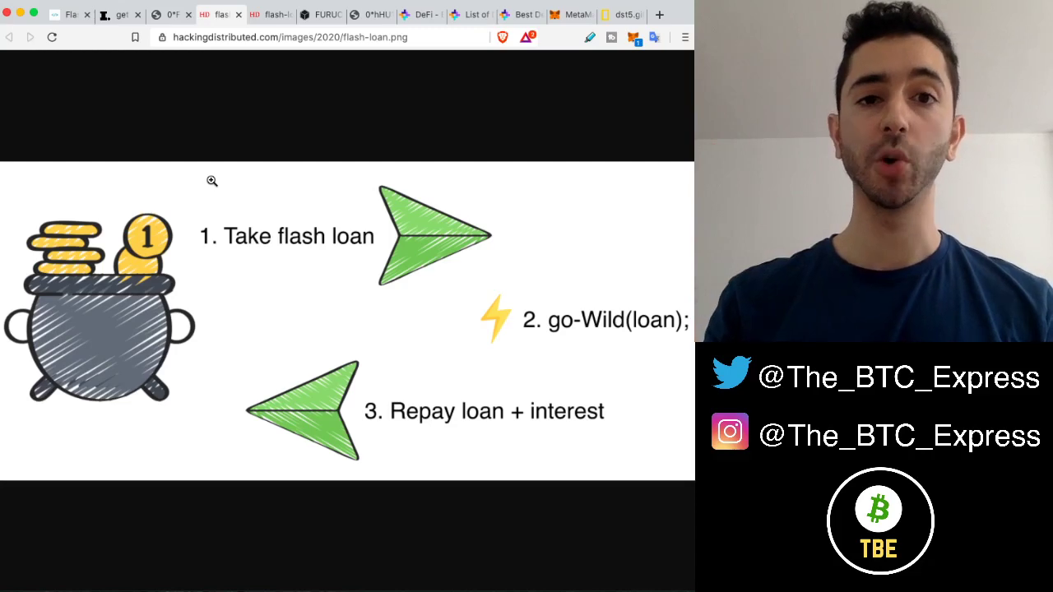
- Switch to the flash-loan-attack1.png tab tracing the dYdX, Compound, bZx and Uniswap attack
click(262, 16)
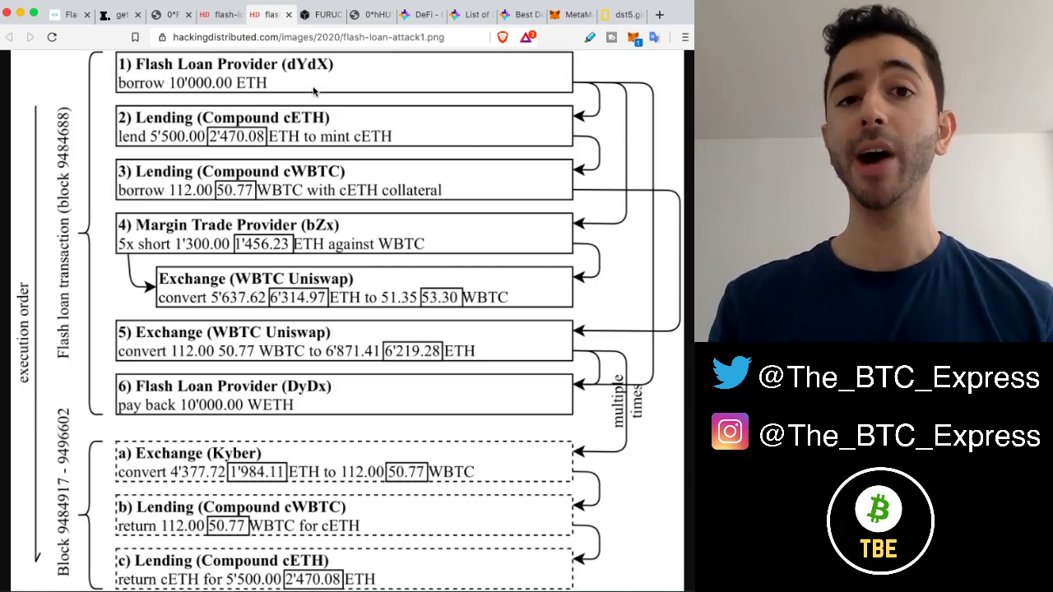
- Switch to the FURUCOMBO tab showing furucombo.app's top combos
click(317, 21)
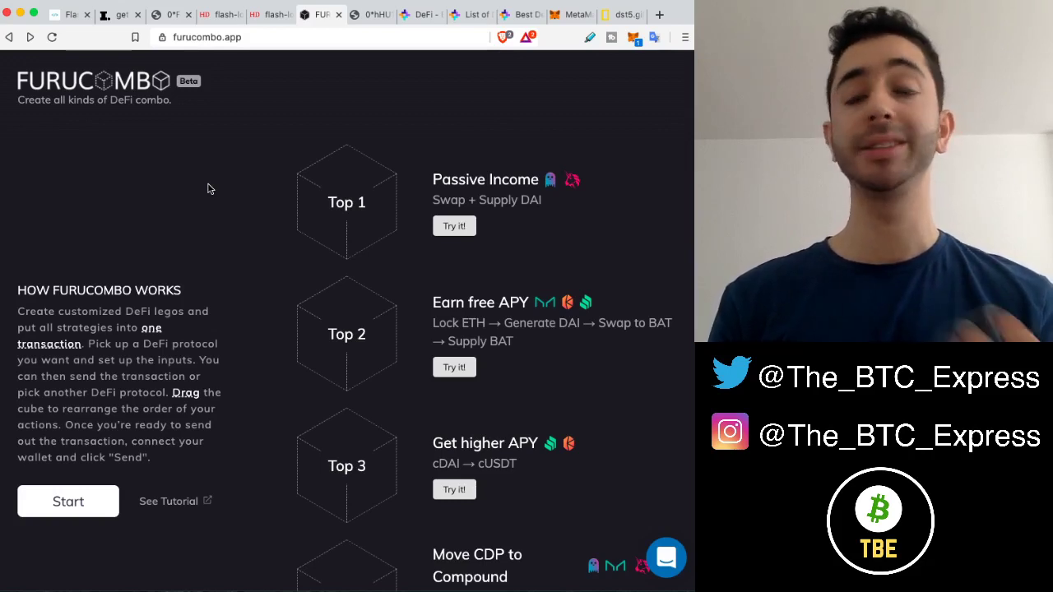
- Load the Top 1 Passive Income combo: 0.2 ETH to DAI on Uniswap V2, then Aave deposit
click(454, 226)
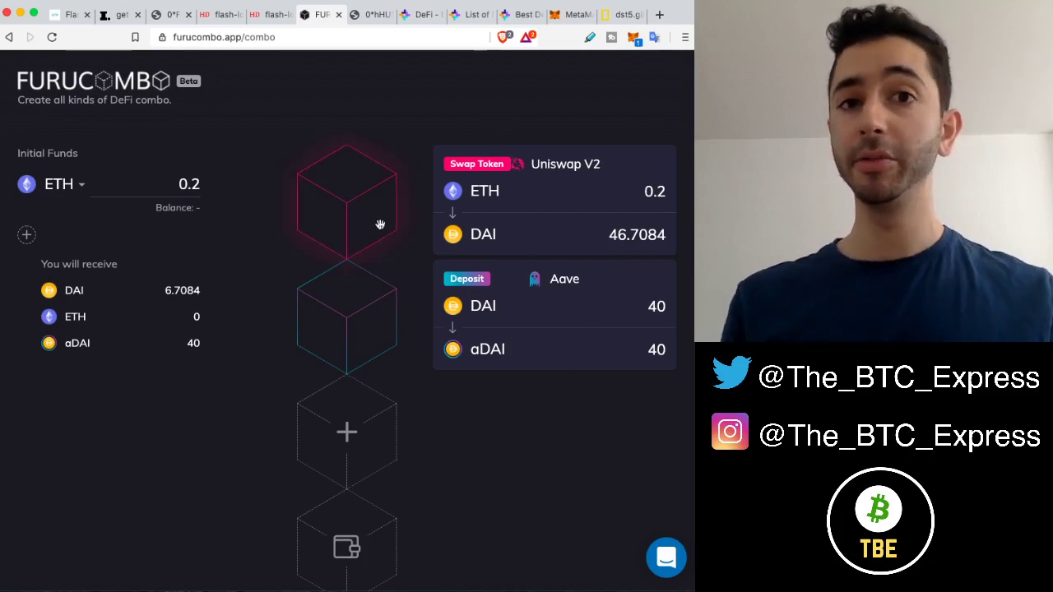
- Move the swap below the Aave deposit, add a Compound Supply cube, and open Connect Wallet
drag(380, 225, 369, 327)
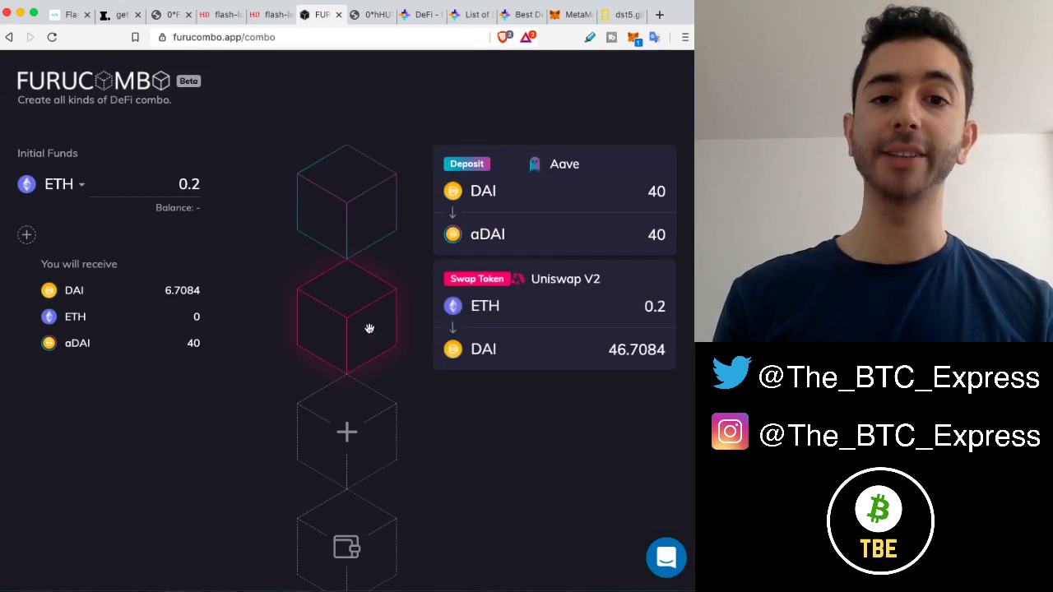
click(346, 433)
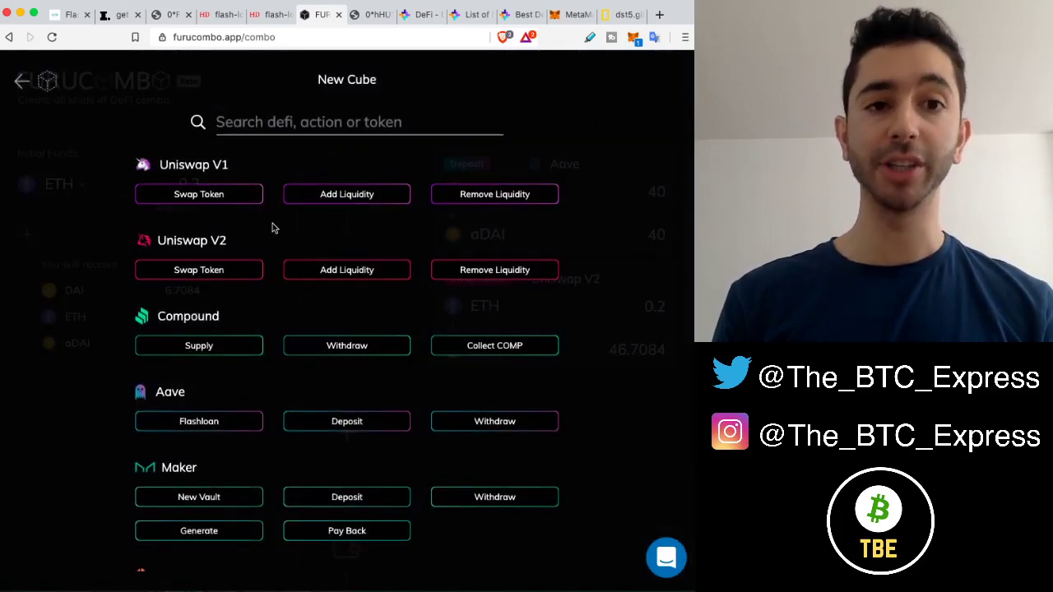
click(201, 347)
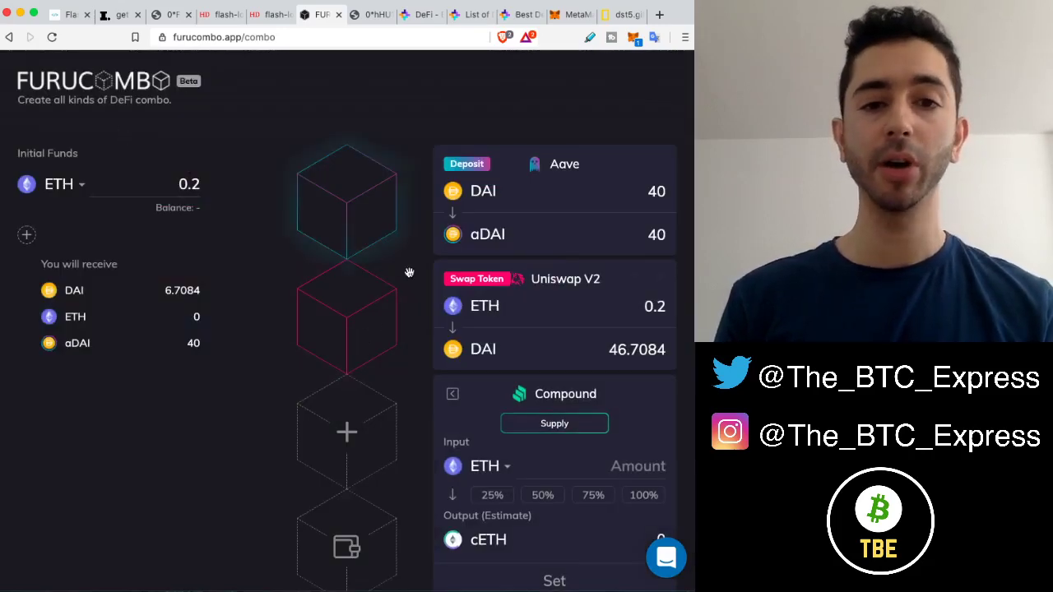
scroll(409, 275, down, 5)
click(344, 375)
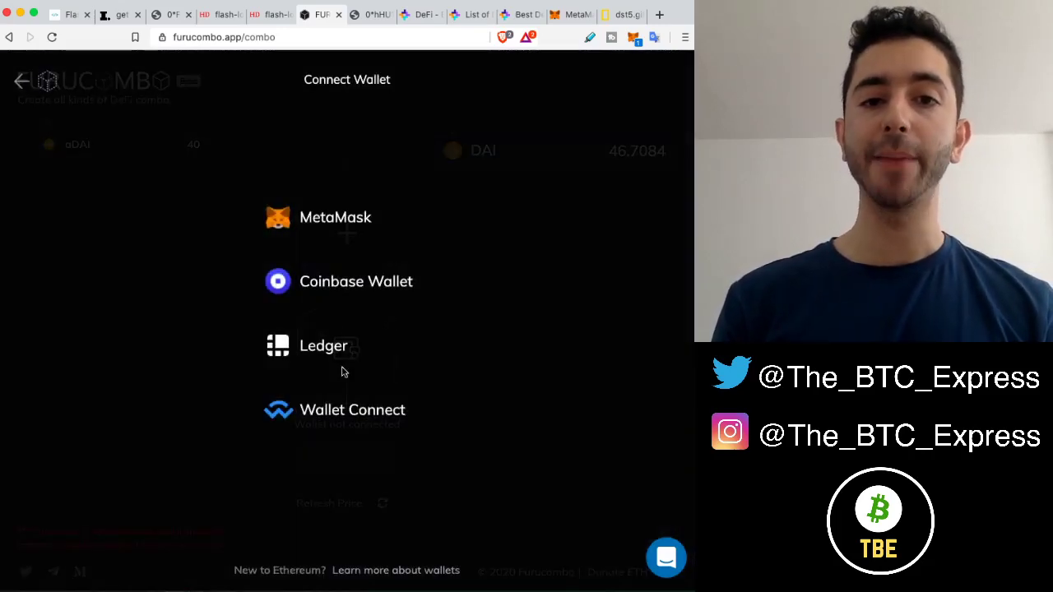
- Try connecting MetaMask twice, then close the wallet choices and go back to the home page
click(332, 224)
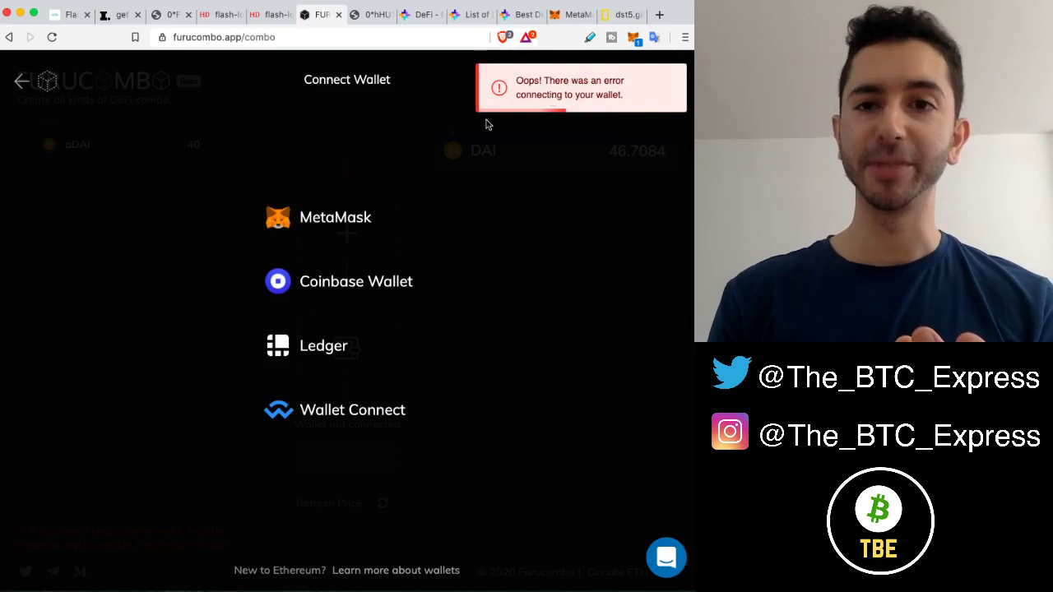
click(336, 233)
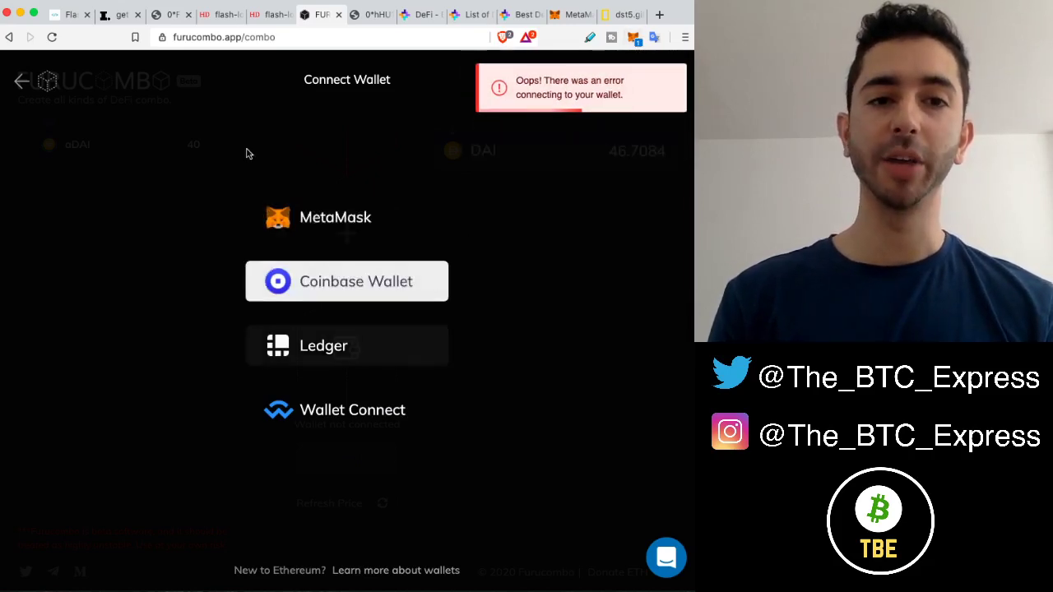
click(22, 86)
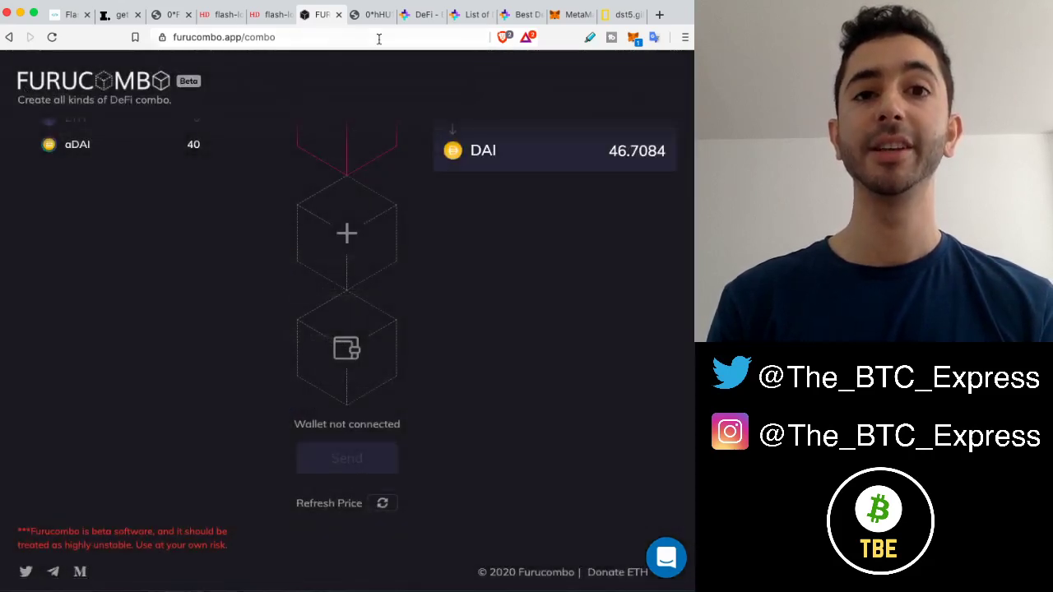
click(8, 38)
click(7, 43)
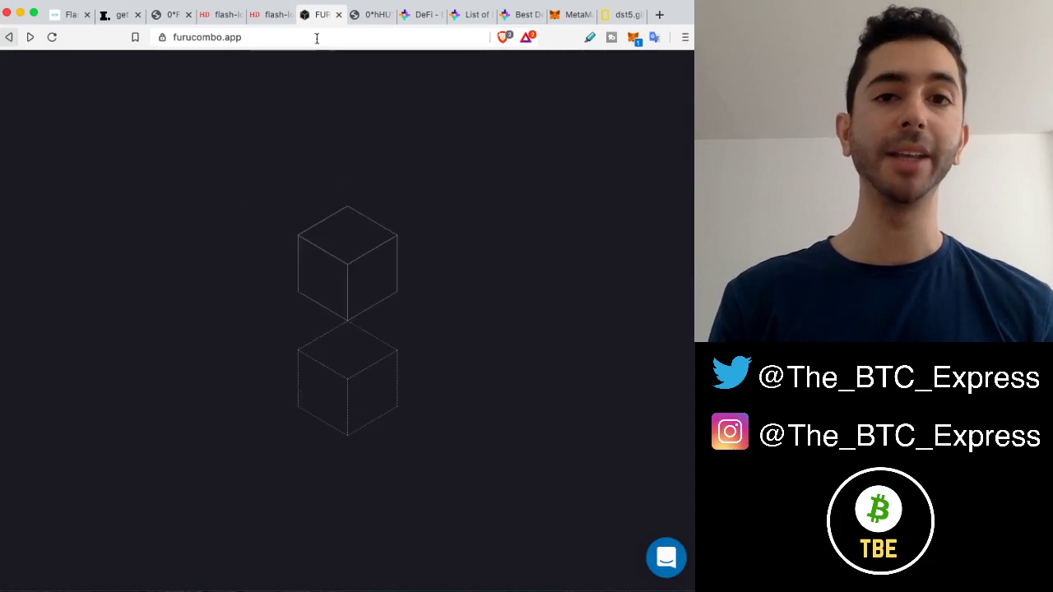
- Switch to the "0*hHU" tab showing defiprime.com's Best DeFi Products chart
click(375, 15)
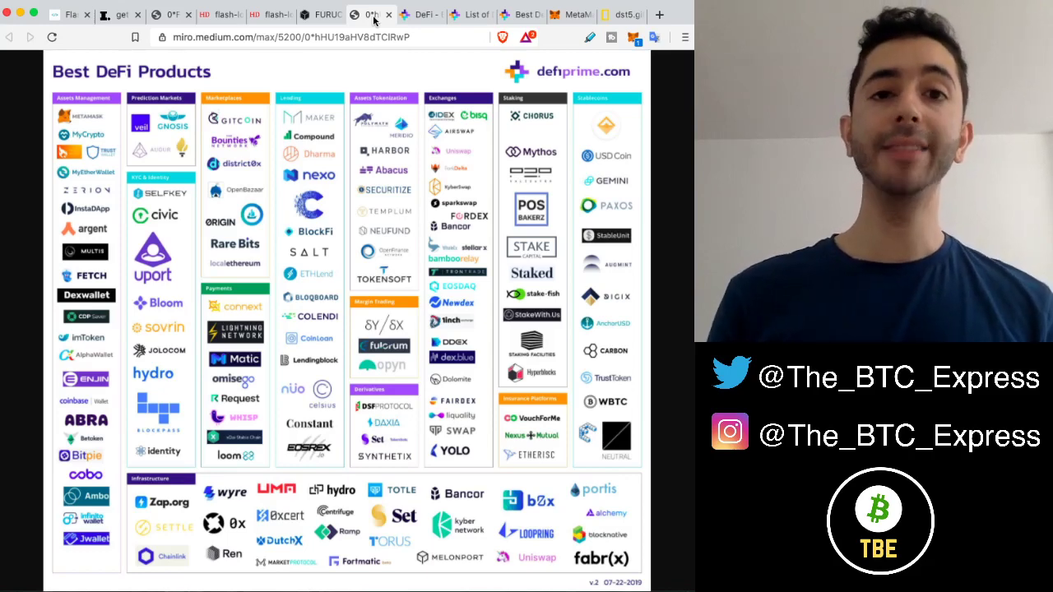
- Return to the Furucombo home page and load the Move CDP to Compound combo
click(323, 15)
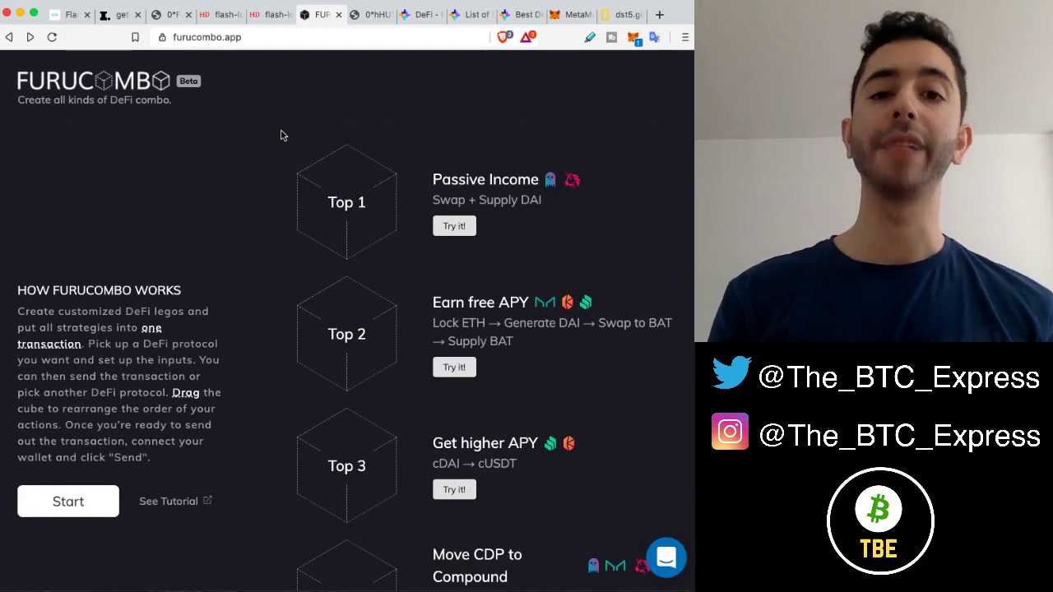
scroll(281, 135, down, 2)
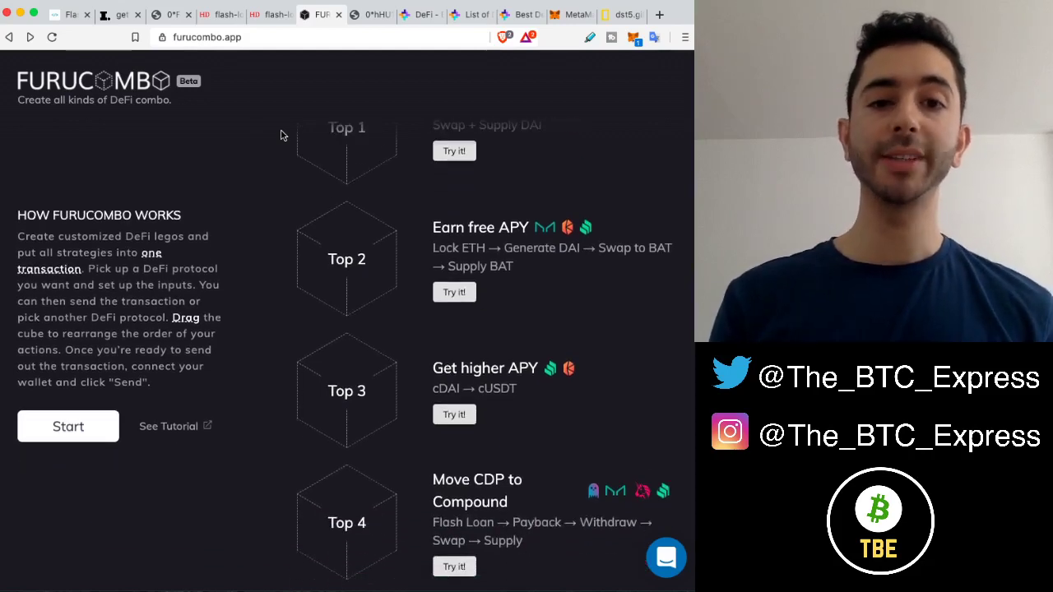
scroll(283, 135, down, 2)
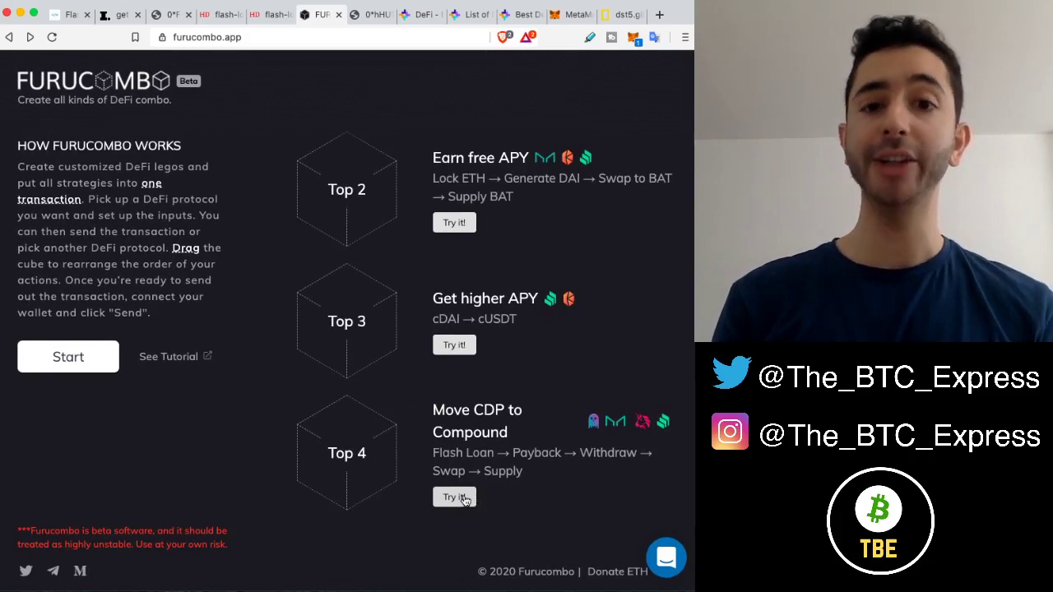
click(463, 499)
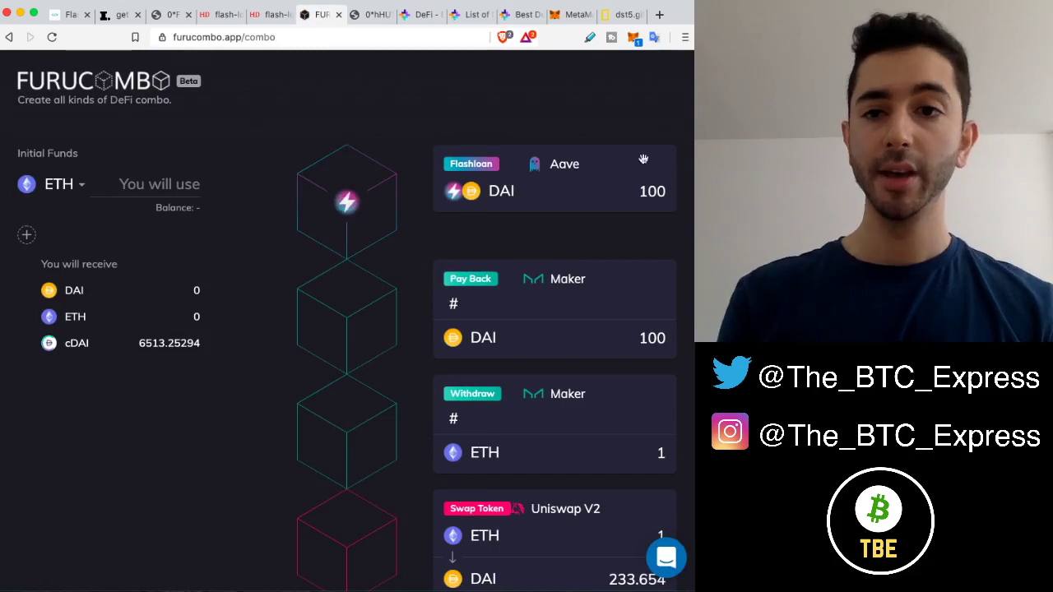
- Delete the Aave Flashloan, Maker Pay Back, Maker Withdraw, Uniswap V2 and Compound Supply cubes
click(634, 167)
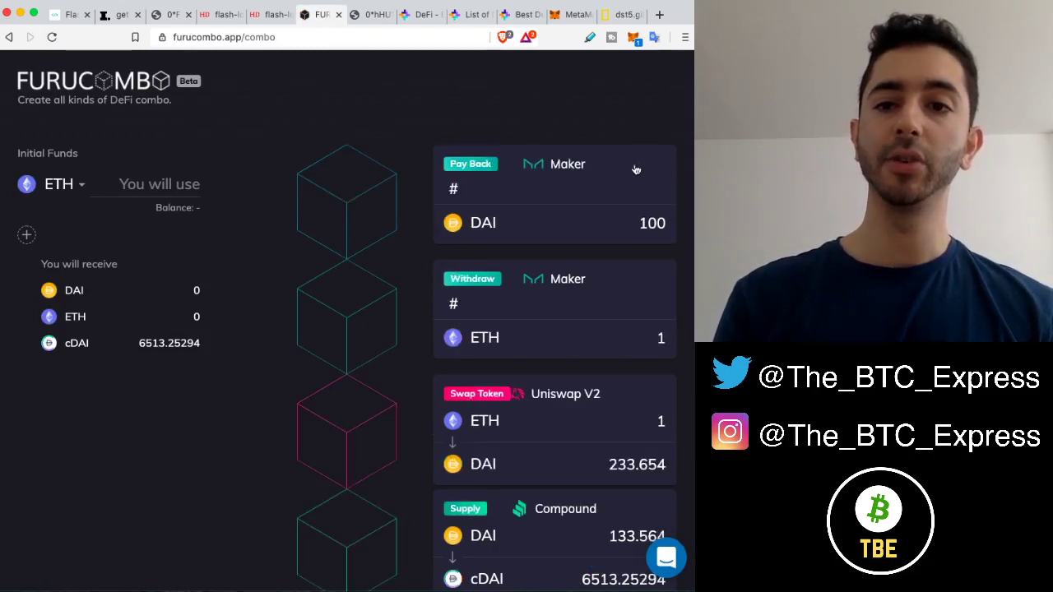
click(633, 166)
click(633, 166)
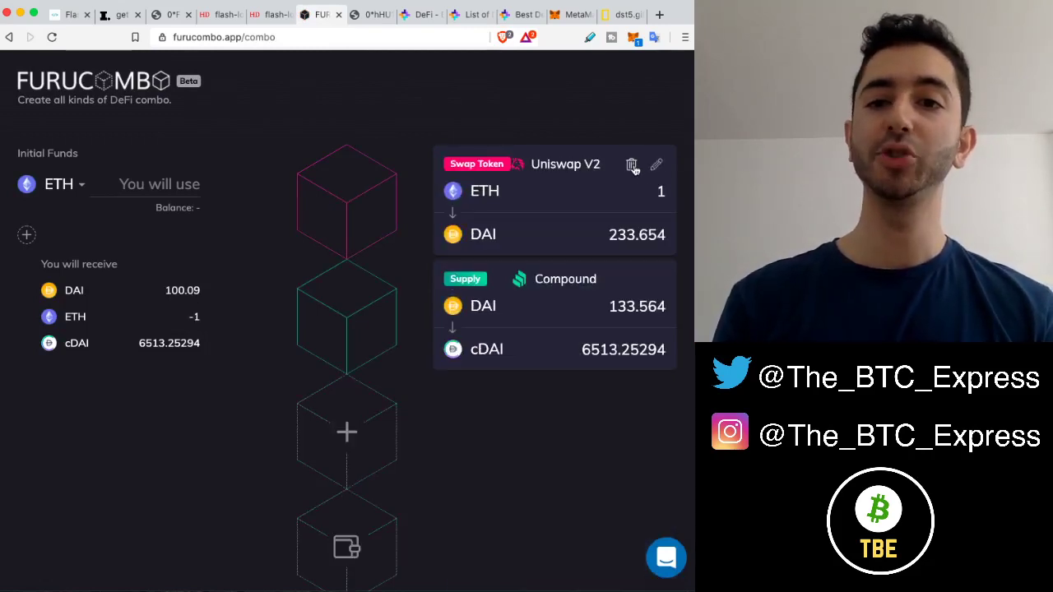
click(633, 166)
click(633, 166)
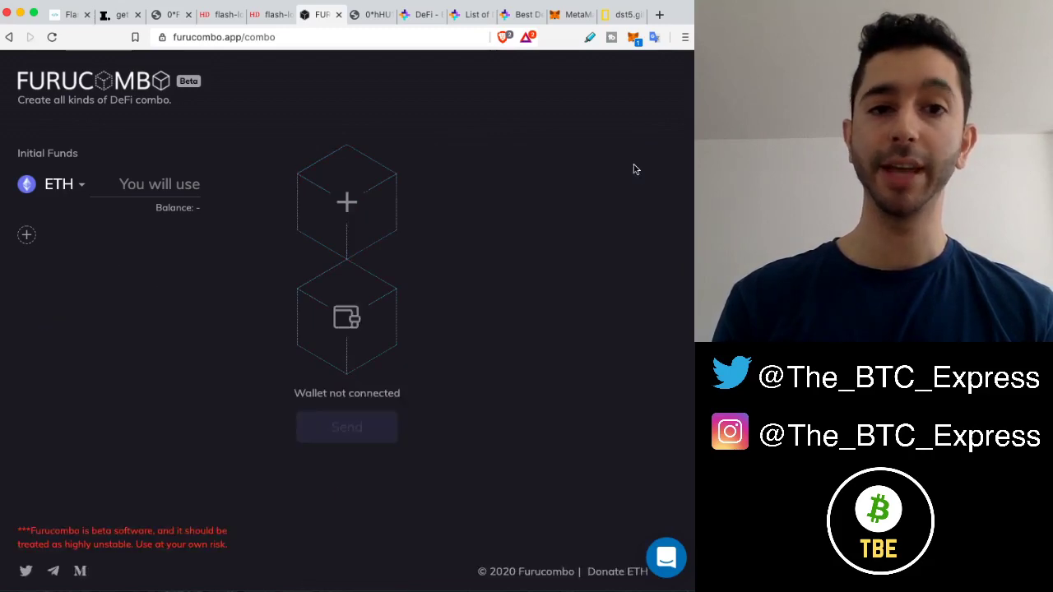
- Add a 100 ETH Aave flashloan cube, which brings its automatic -100.09 ETH repay cube
click(359, 205)
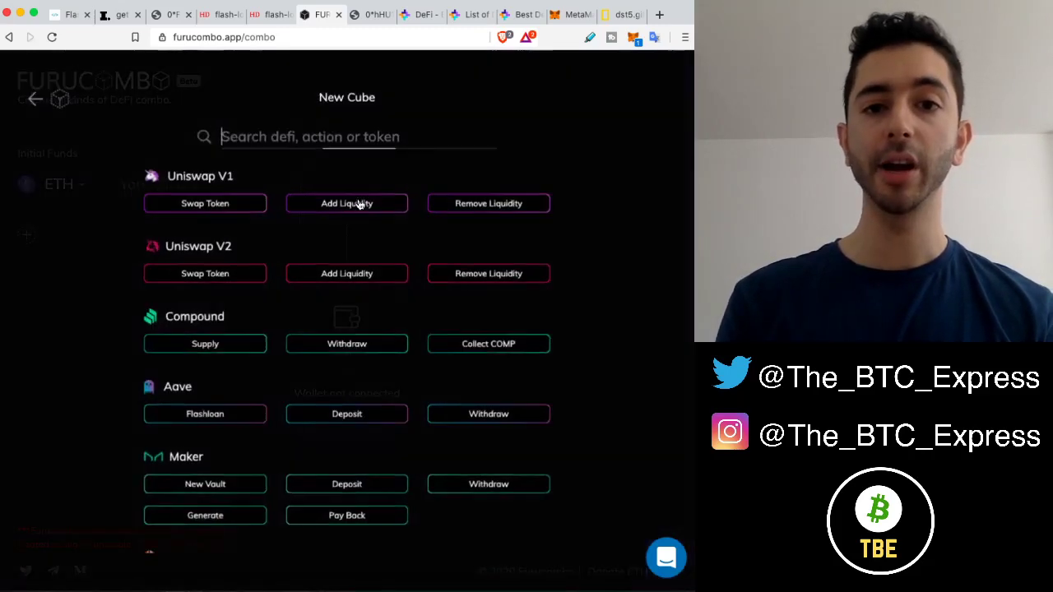
scroll(223, 416, down, 2)
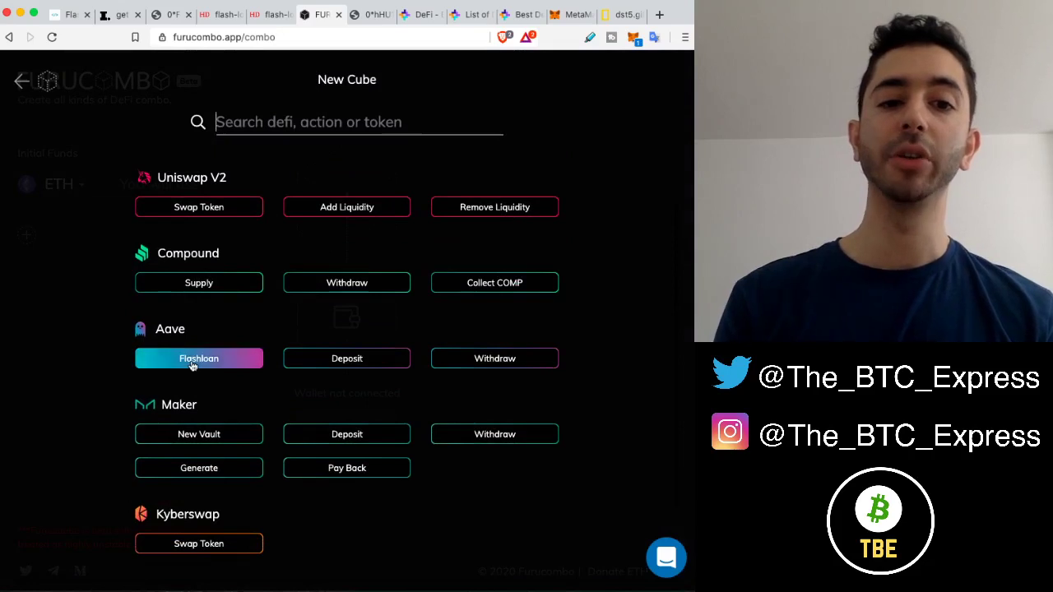
click(195, 362)
click(646, 236)
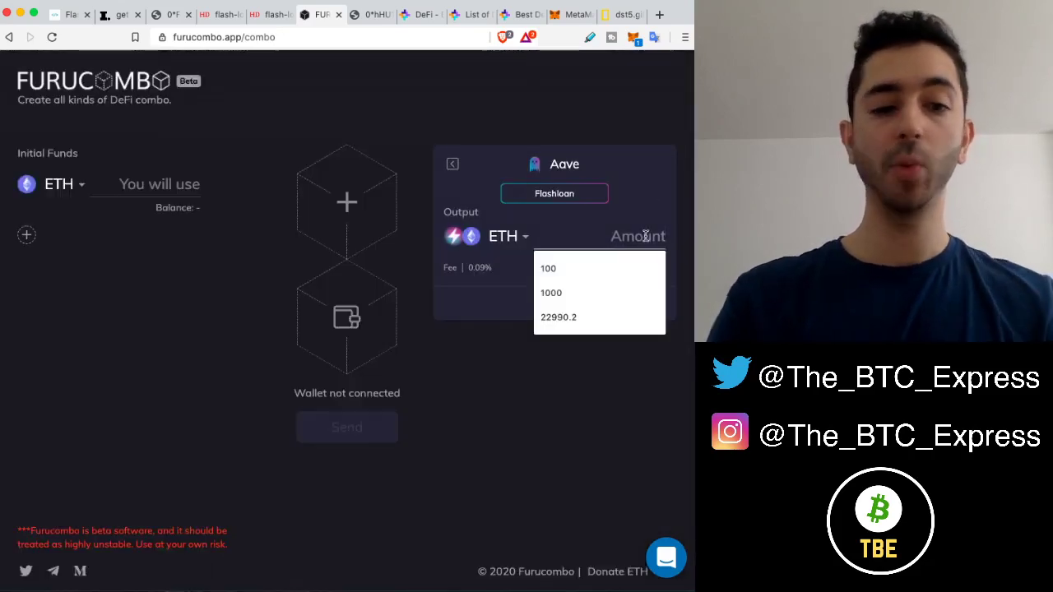
text(100)
click(636, 217)
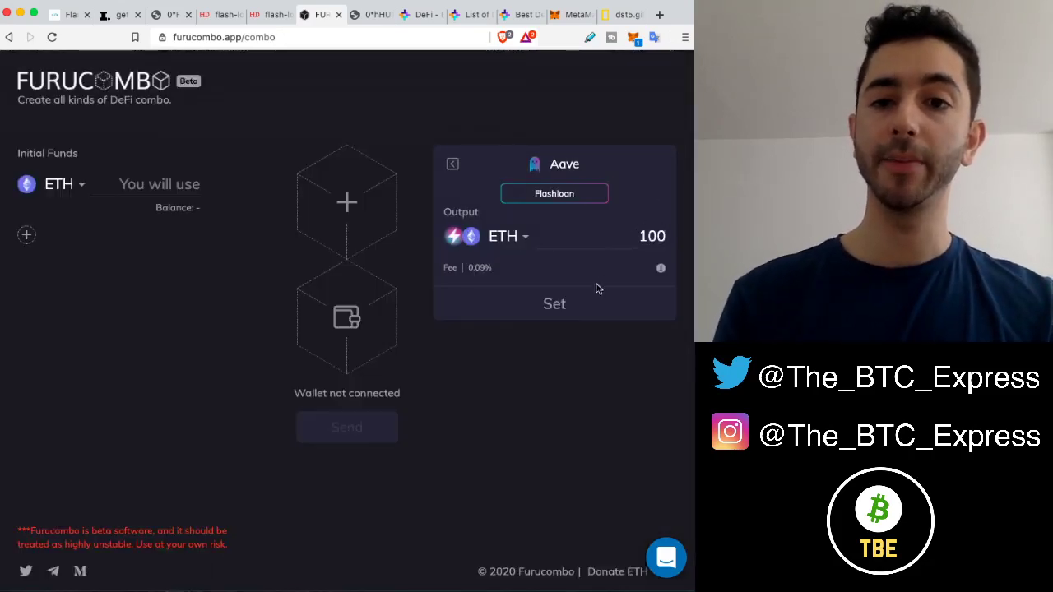
click(575, 305)
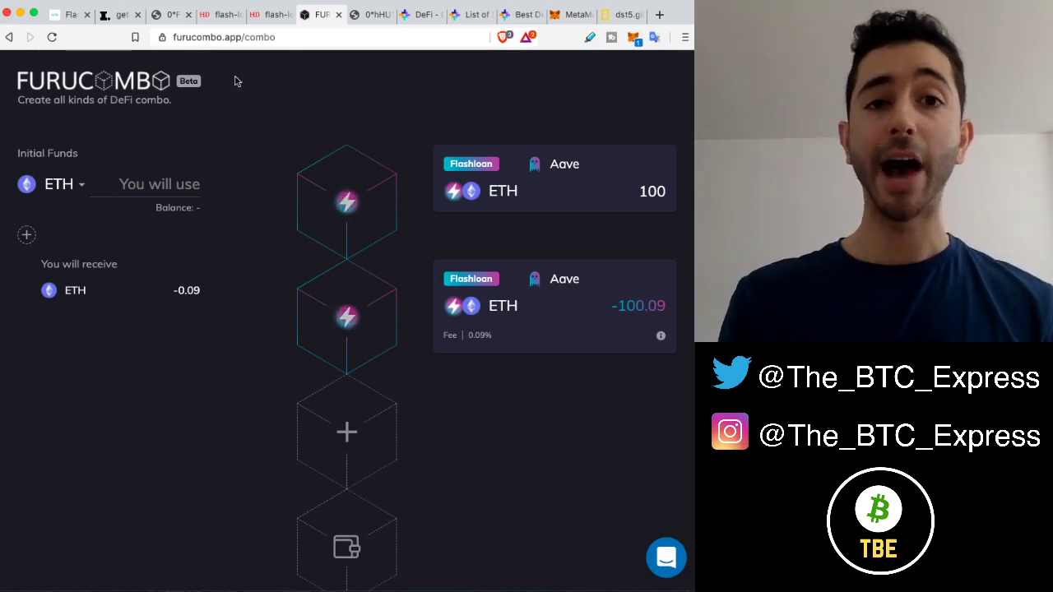
click(220, 15)
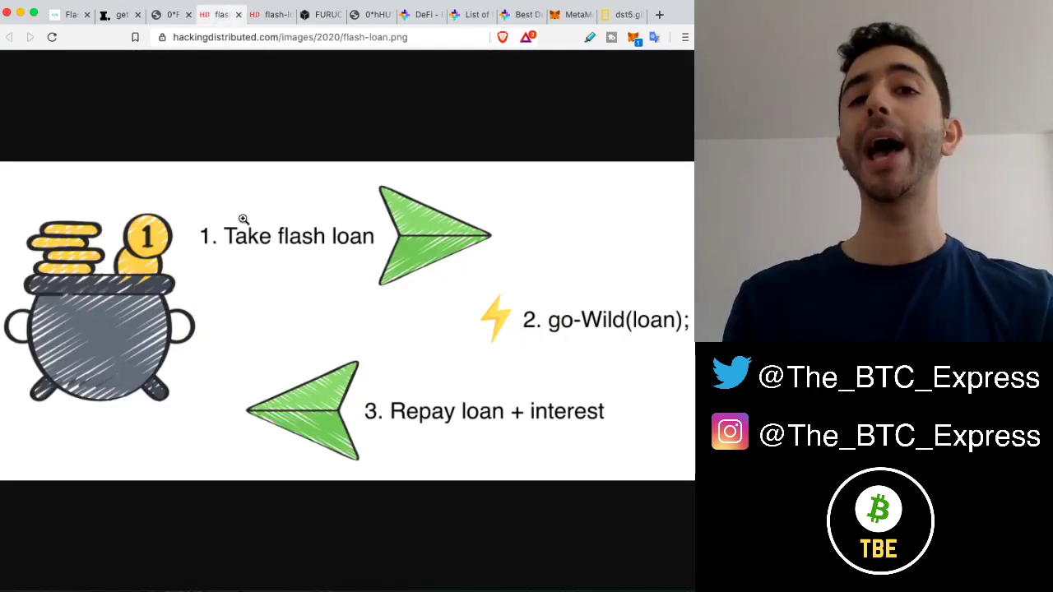
click(323, 15)
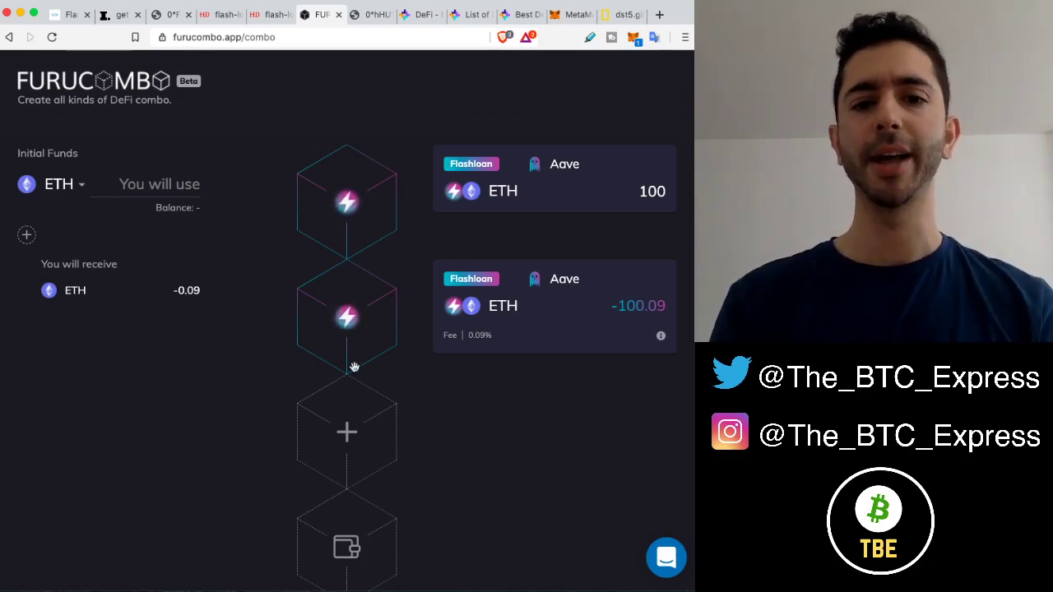
- Add a Uniswap V2 swap of 100 ETH to 22888.7 DAI and move it above the repay cube
click(339, 449)
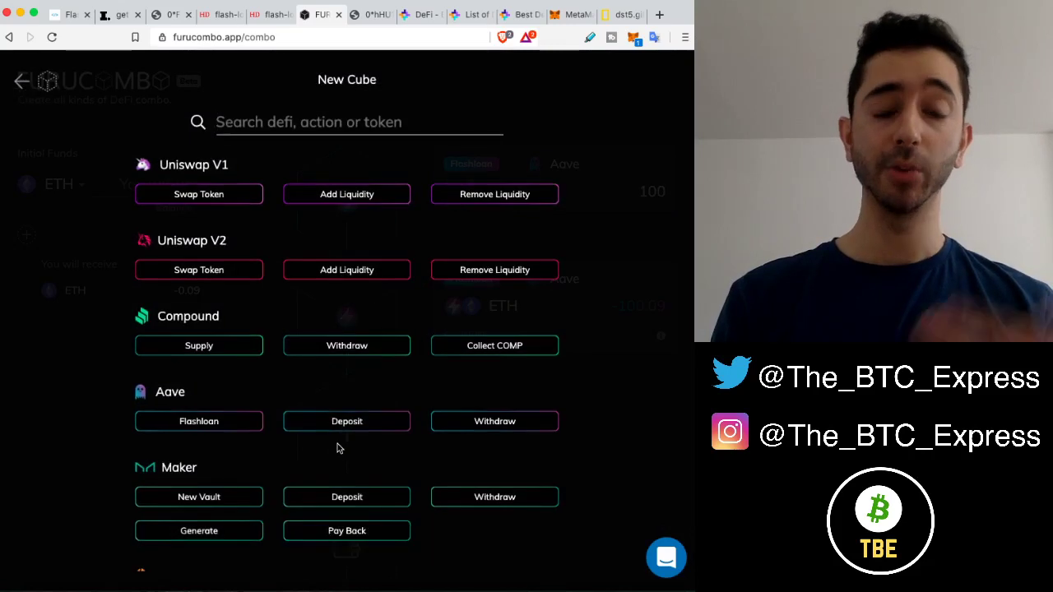
scroll(281, 424, down, 2)
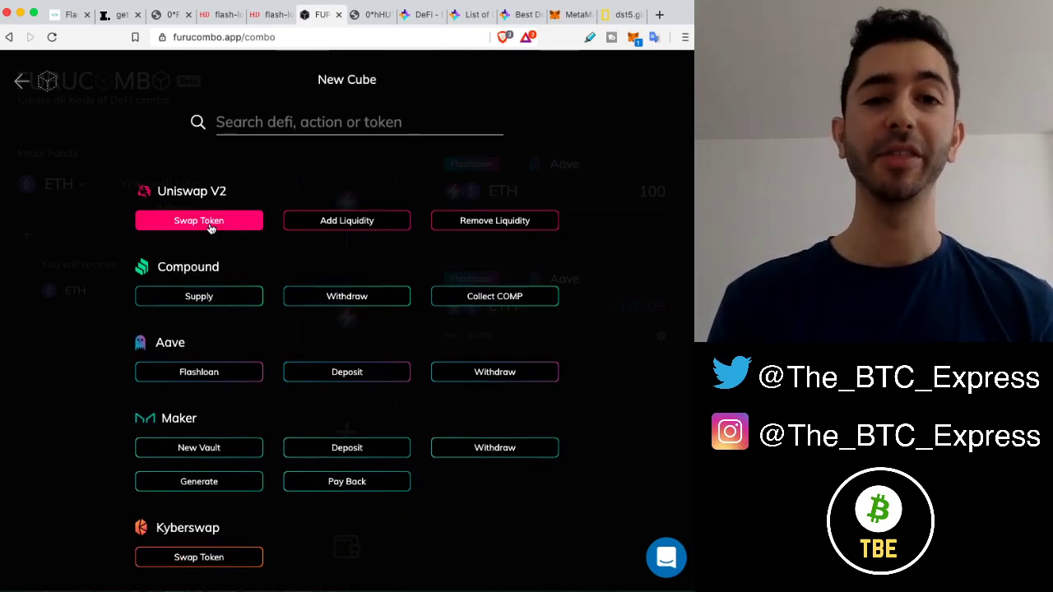
click(210, 229)
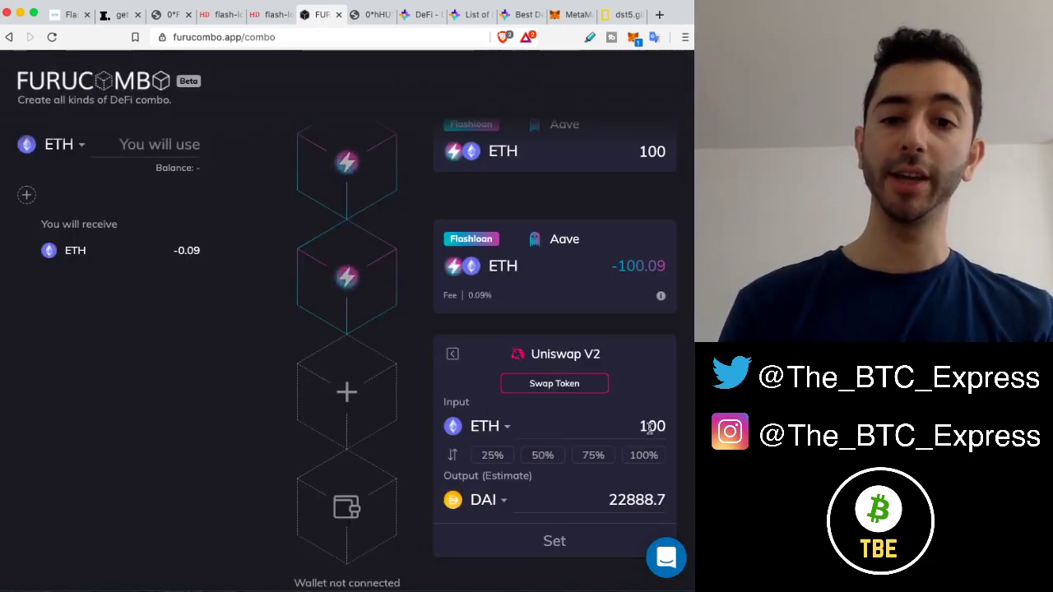
click(544, 544)
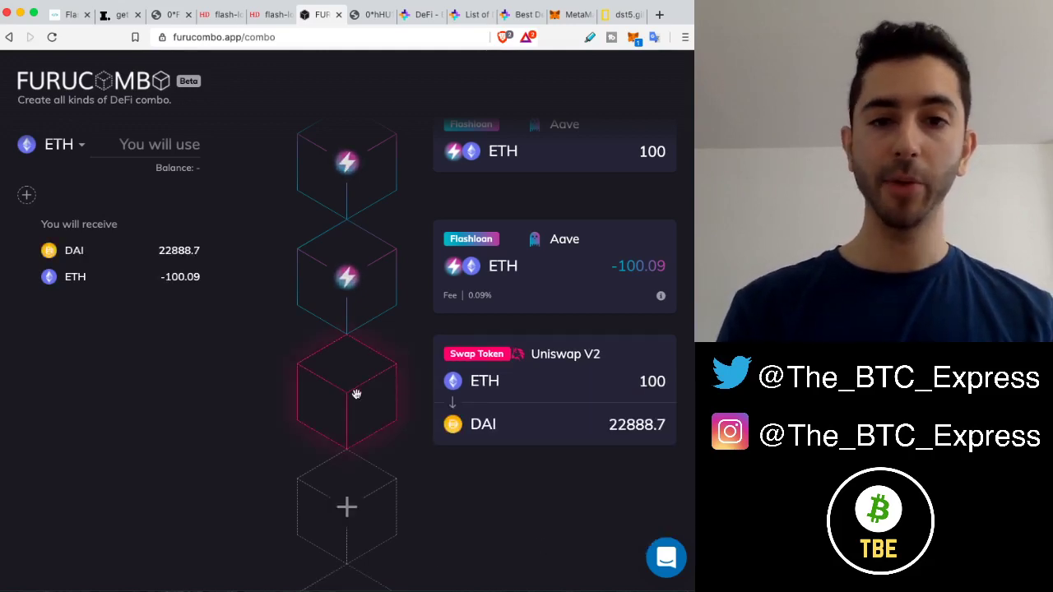
drag(355, 393, 357, 282)
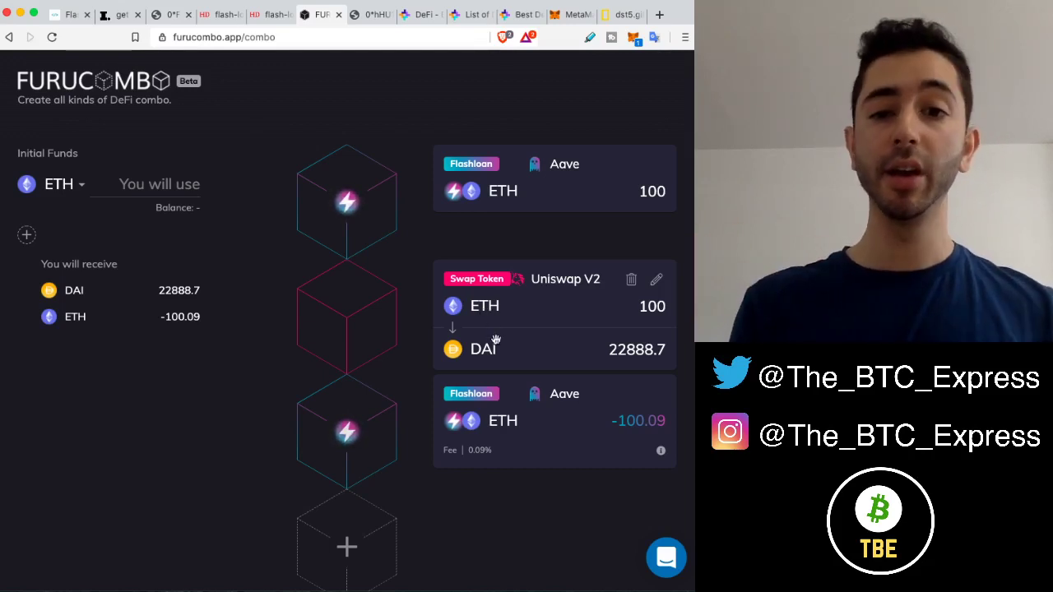
- Add a Kyberswap swap cube taking 100% of the DAI as its input
click(329, 561)
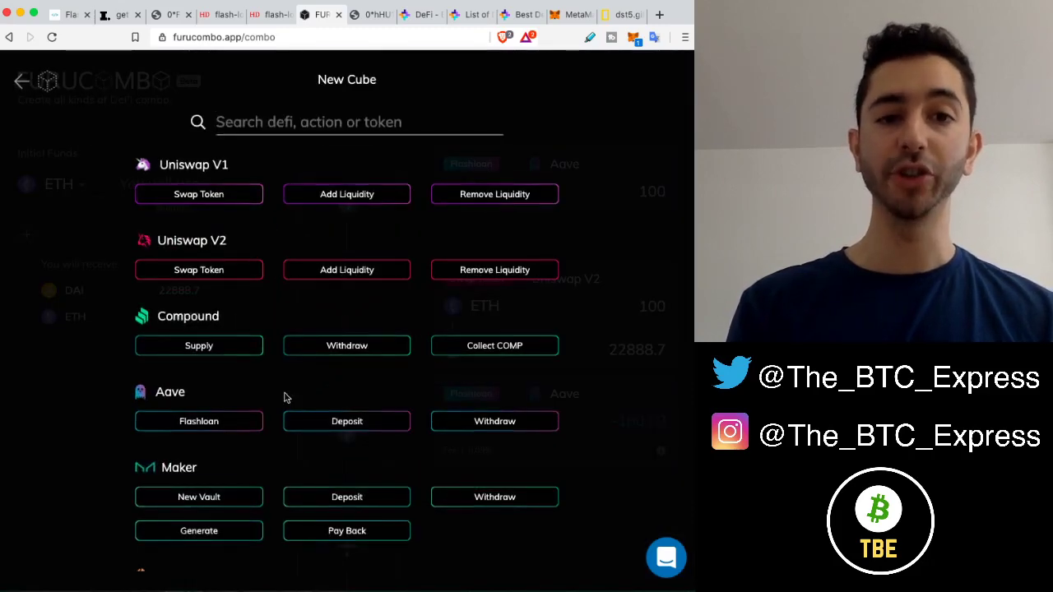
scroll(194, 363, down, 2)
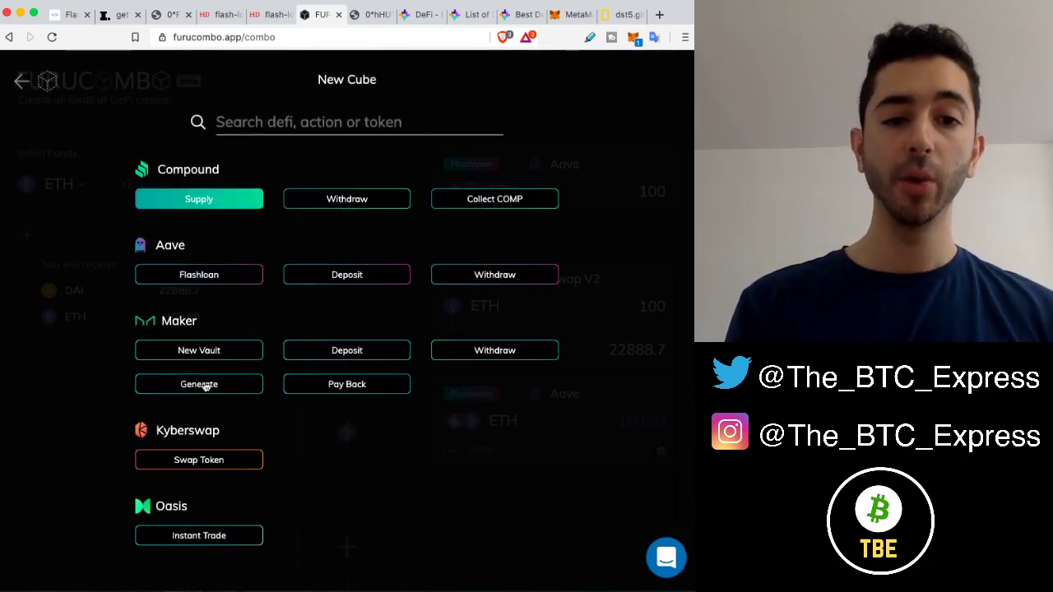
click(183, 463)
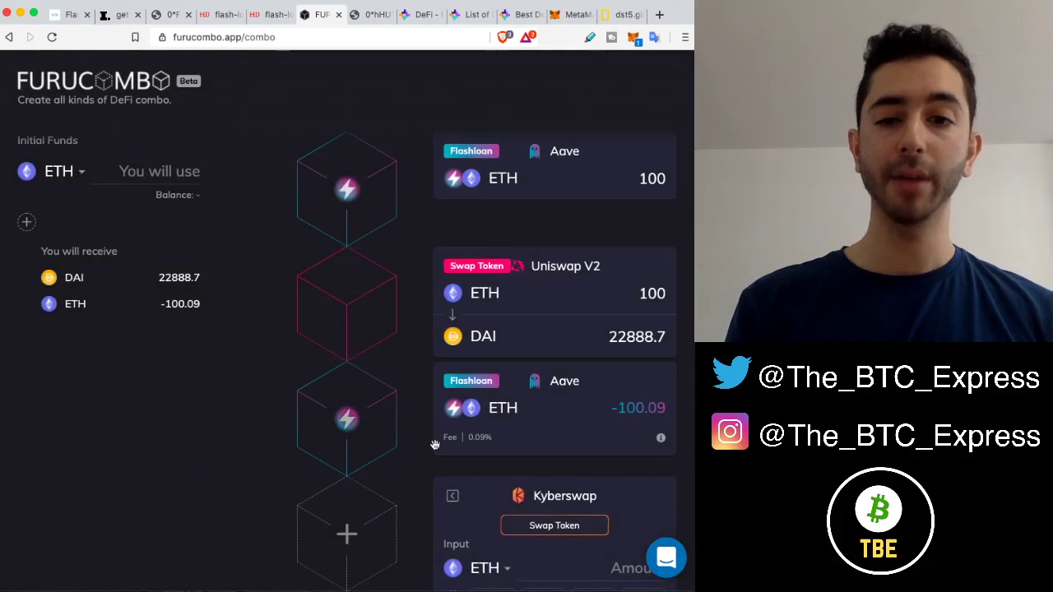
scroll(461, 460, down, 2)
click(491, 475)
text(dai)
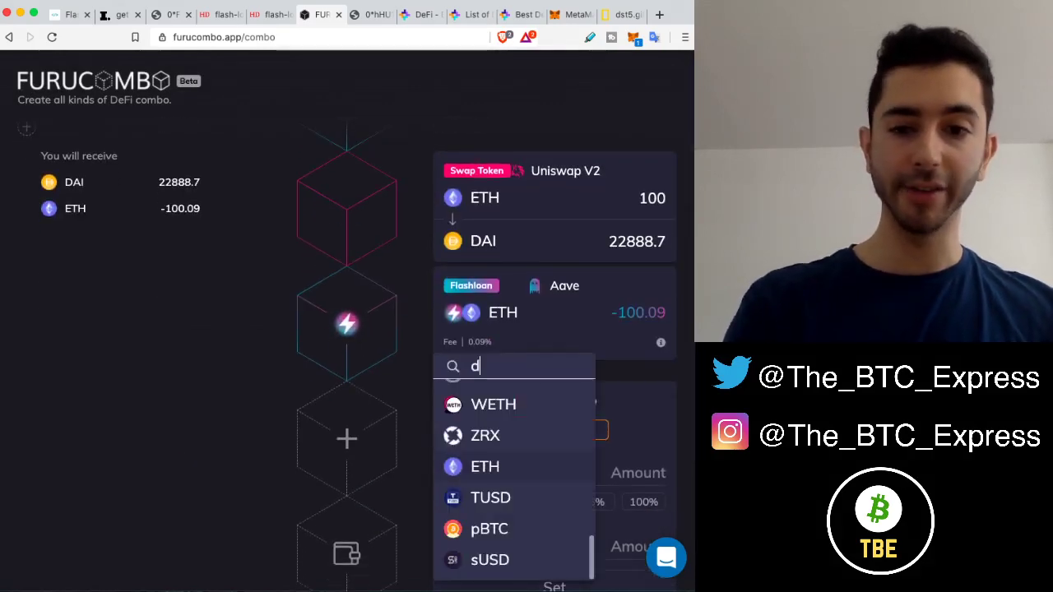
click(484, 526)
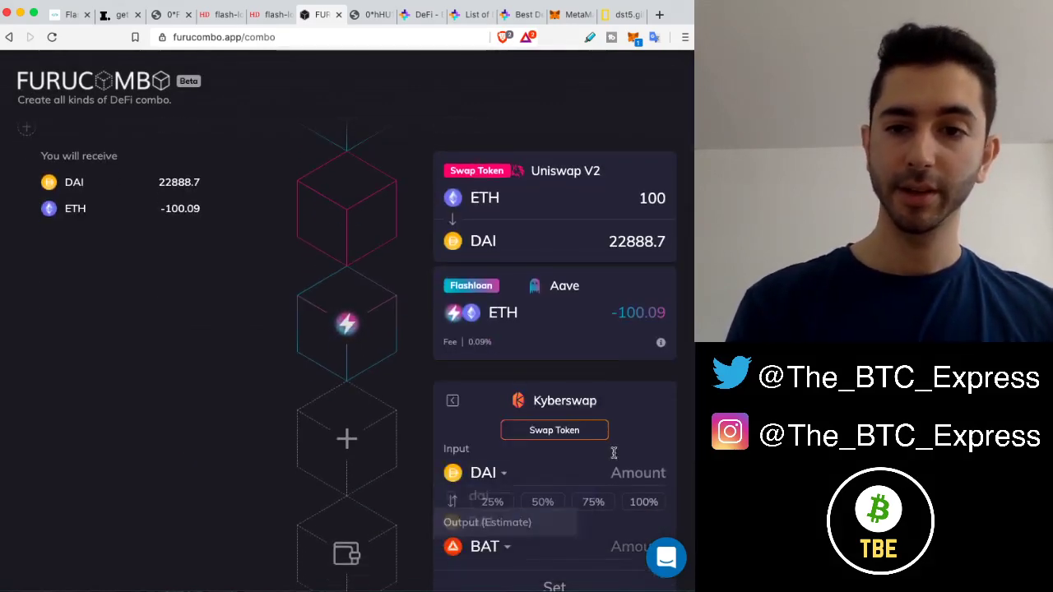
click(644, 502)
- Set ETH as the Kyberswap output (98.26814 ETH), confirm the cube and drag it up
scroll(639, 437, down, 1)
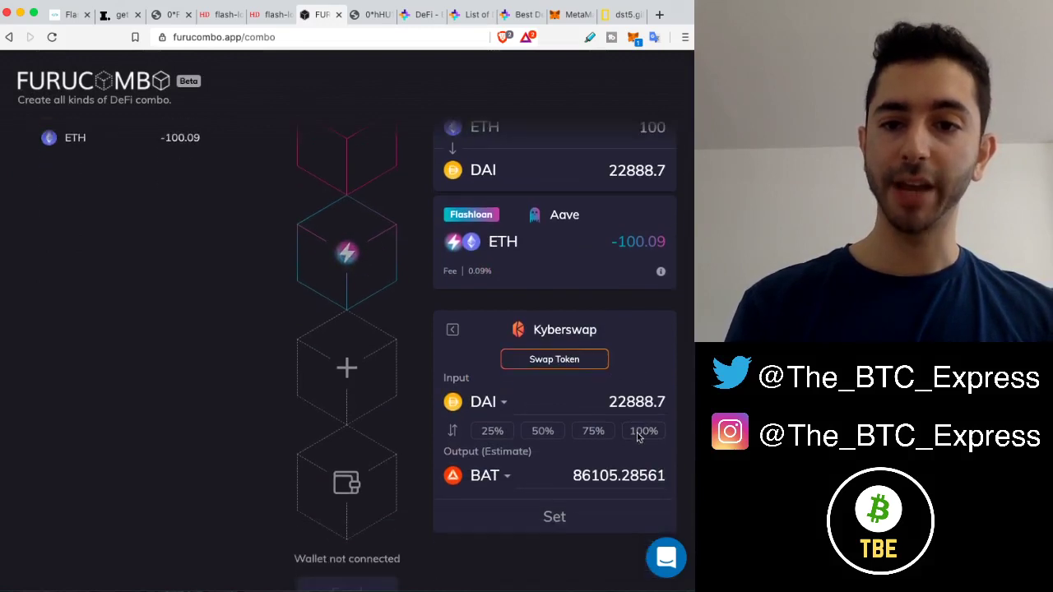
click(494, 476)
text(eth)
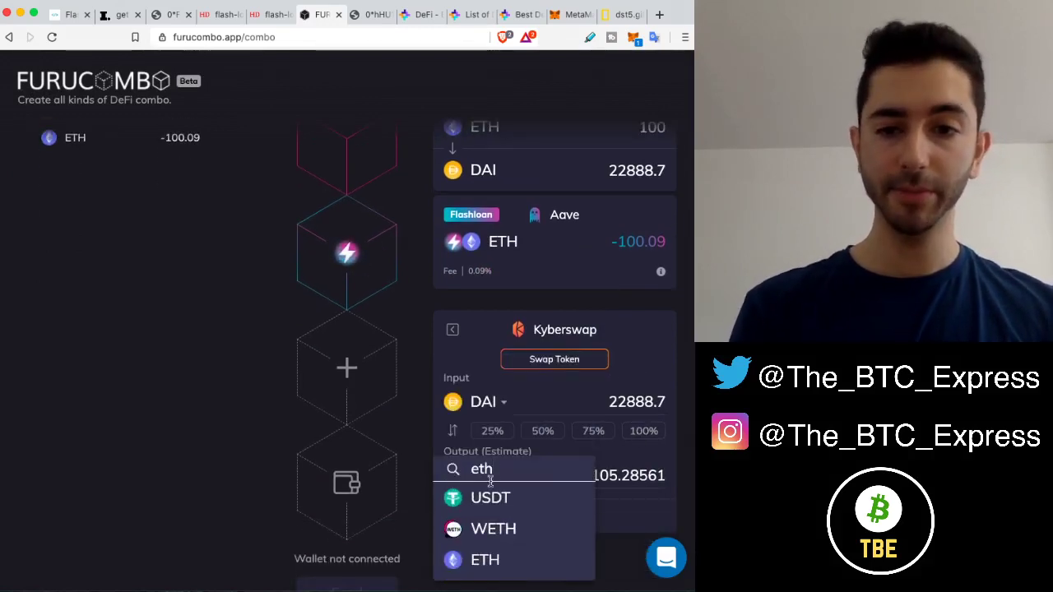
click(477, 560)
click(562, 524)
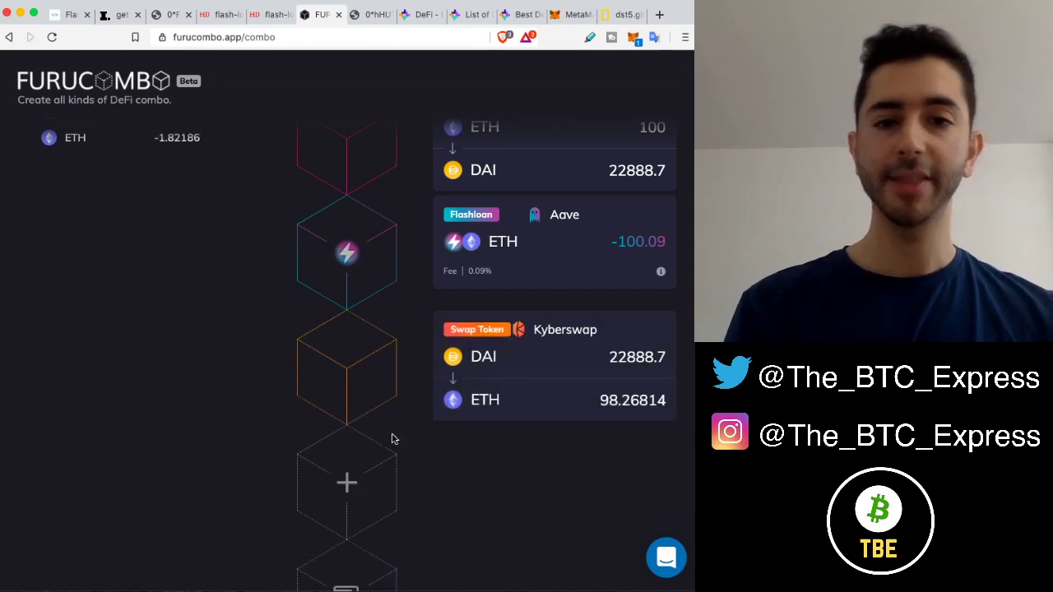
mouse_move(361, 224)
mouse_down()
mouse_move(360, 198)
mouse_move(378, 227)
mouse_up()
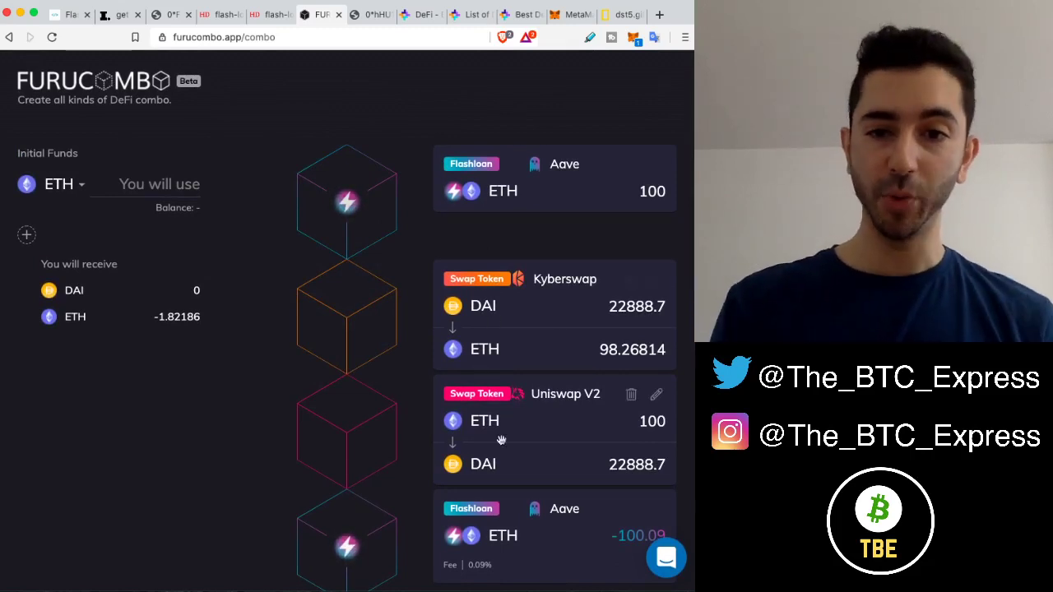
- Move the Uniswap V2 swap above the Kyberswap swap and scroll down to Refresh Price
drag(355, 335, 353, 317)
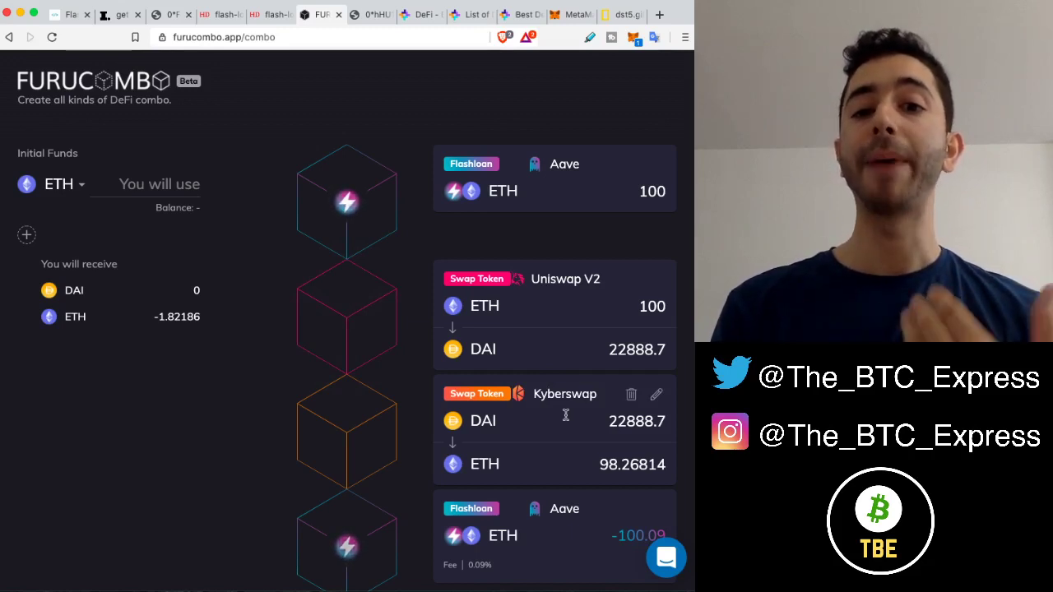
scroll(566, 415, down, 1)
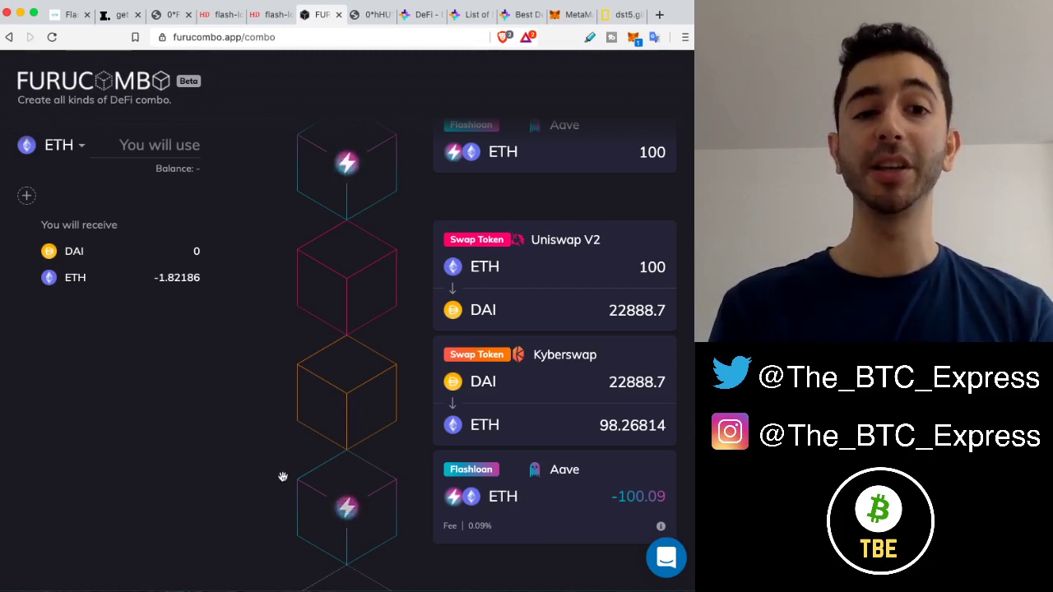
mouse_move(600, 428)
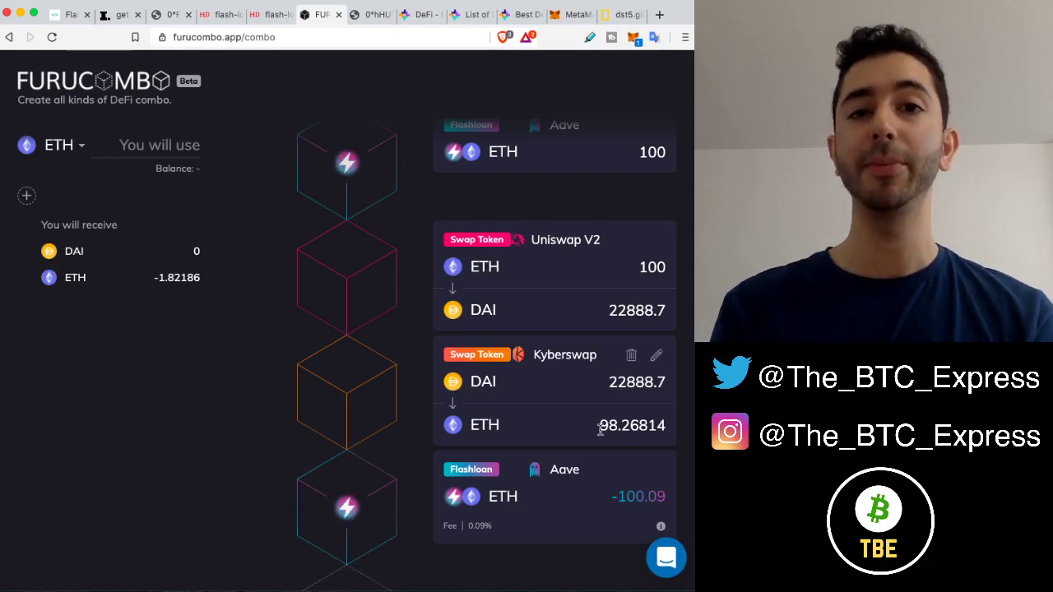
scroll(600, 428, down, 1)
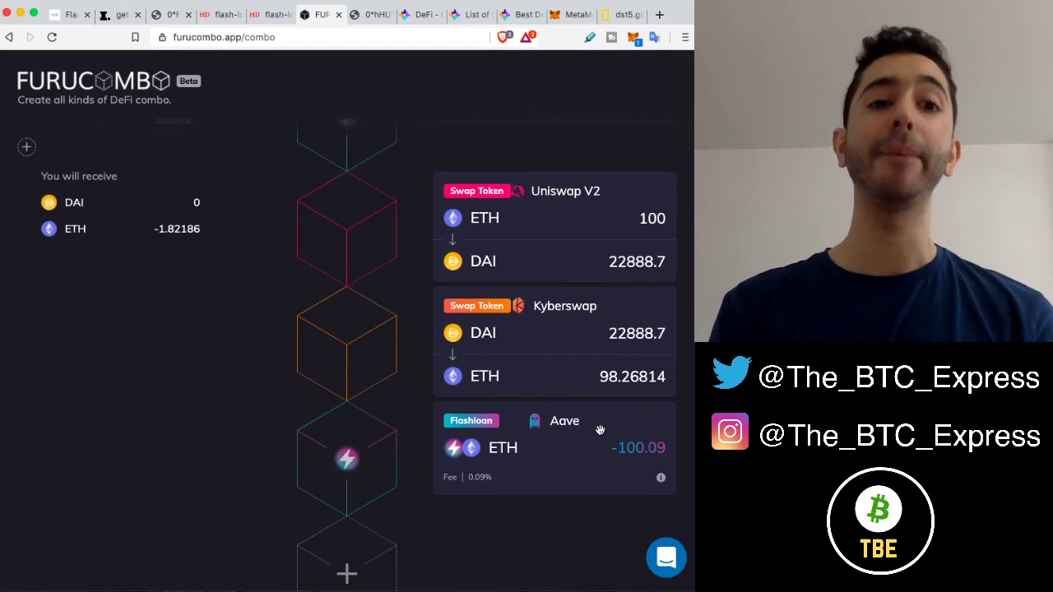
scroll(451, 374, down, 2)
scroll(450, 374, down, 4)
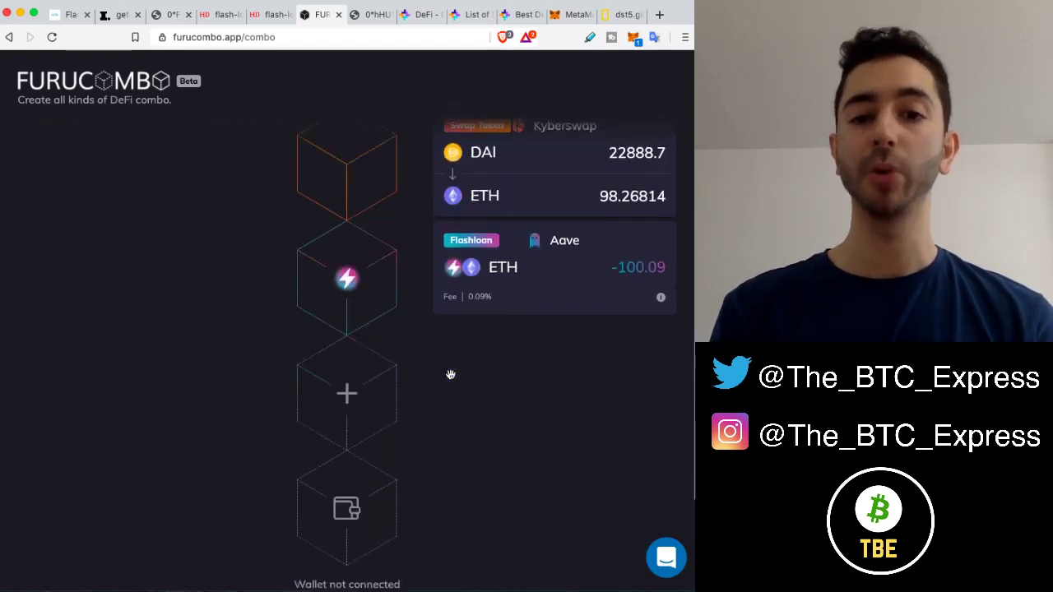
- Refresh prices, glance at the Best DeFi Products chart, then review the combo netting 1 DAI and -2.02863 ETH
click(382, 536)
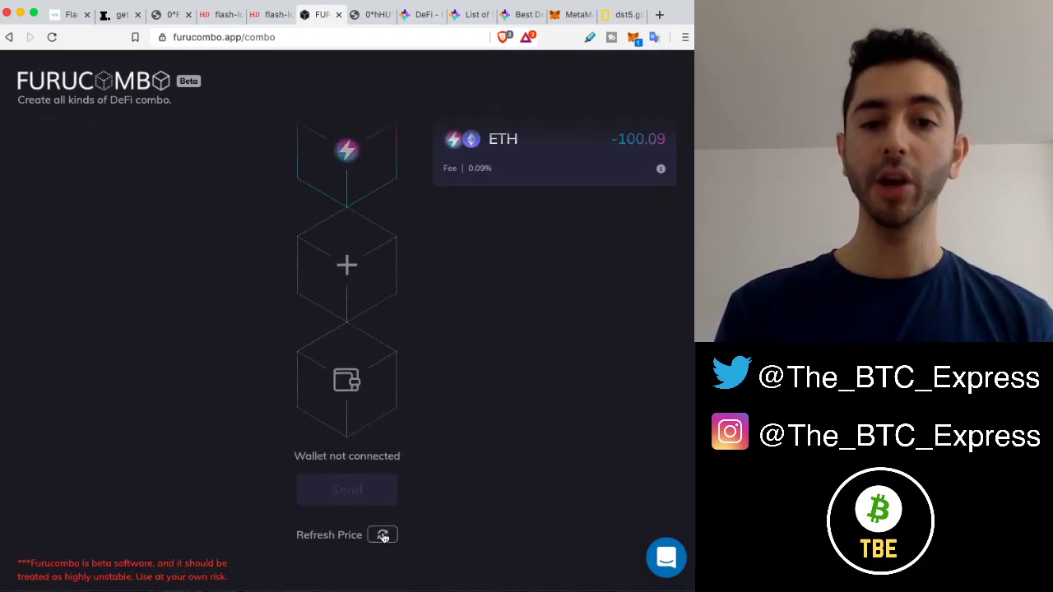
scroll(520, 479, up, 6)
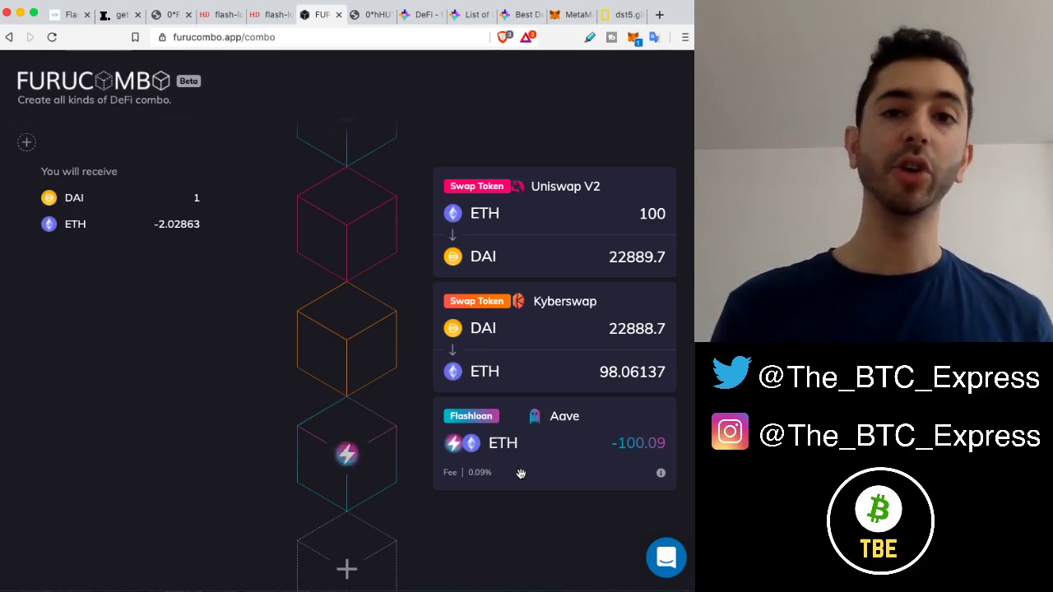
click(364, 14)
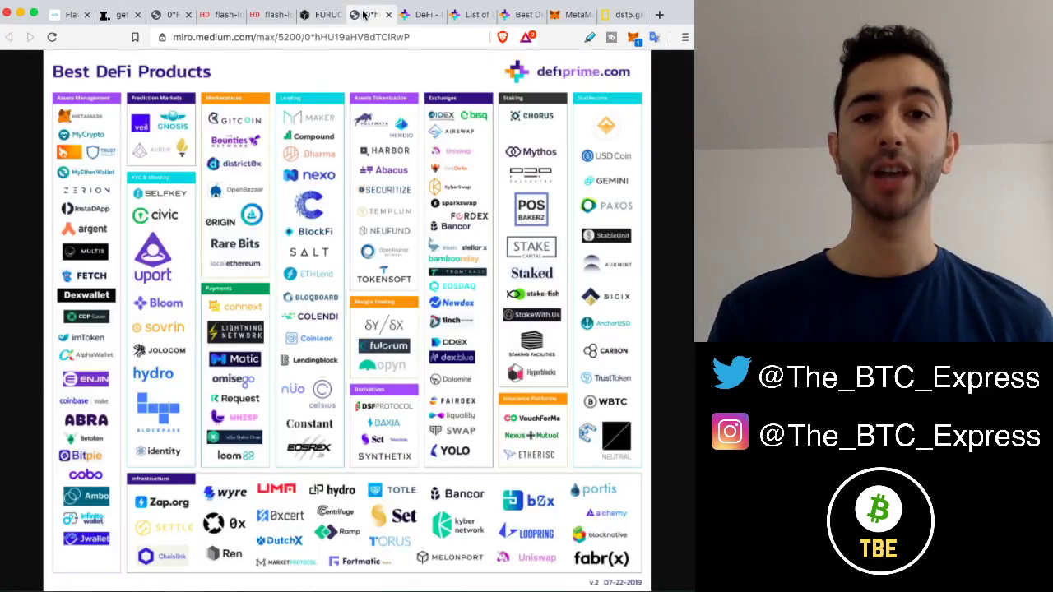
click(312, 23)
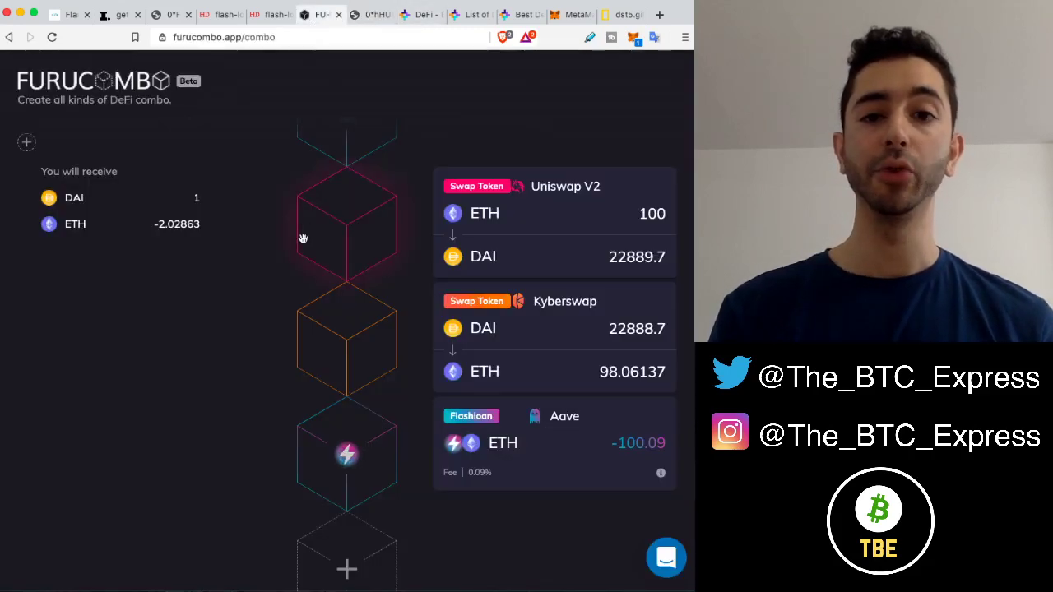
scroll(303, 239, down, 5)
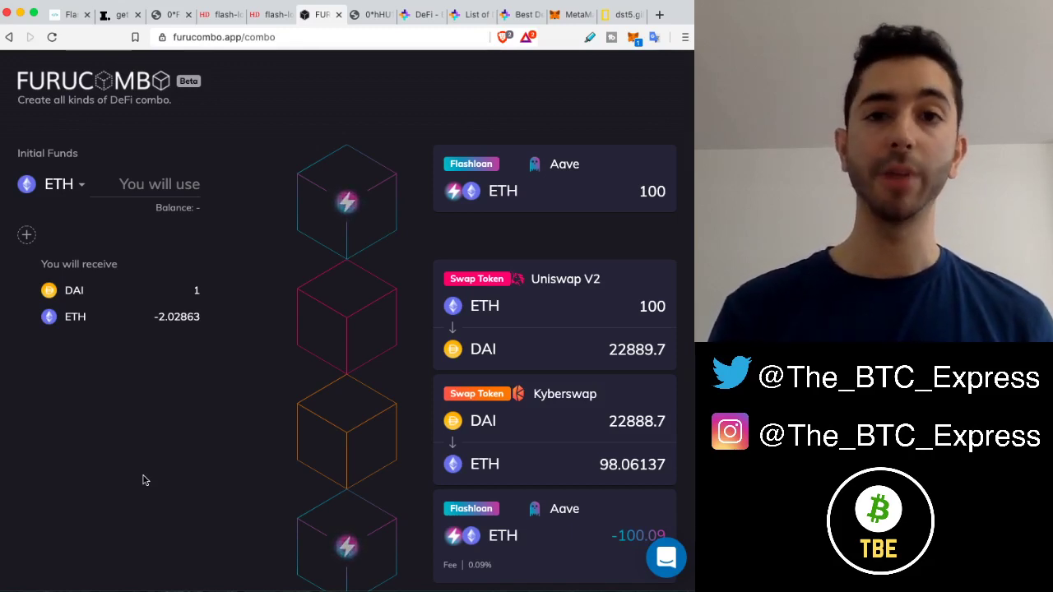
- Open defiprime's list of decentralized exchanges and scroll through it
click(422, 16)
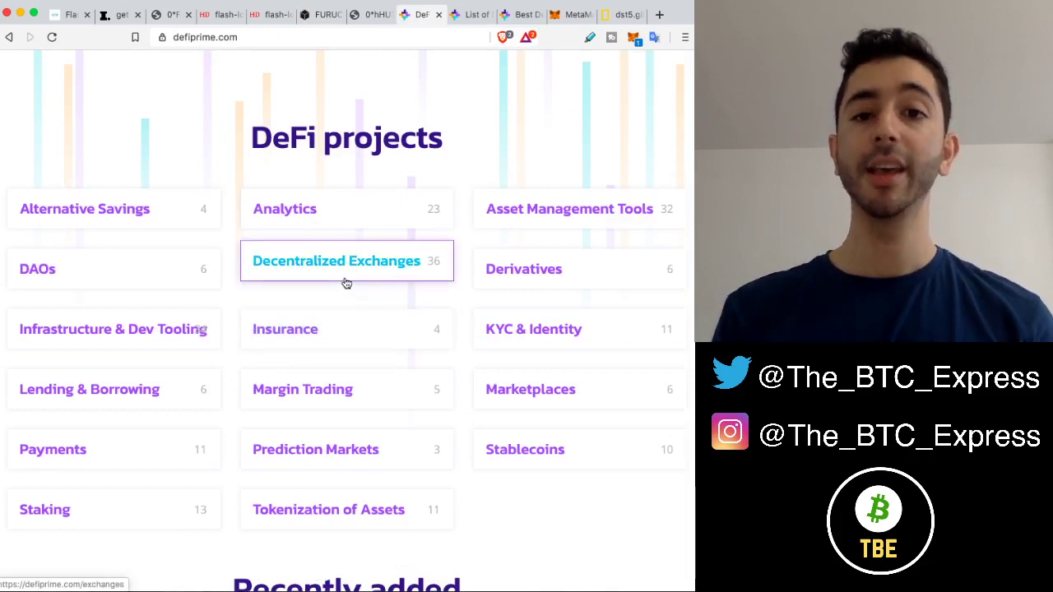
click(463, 20)
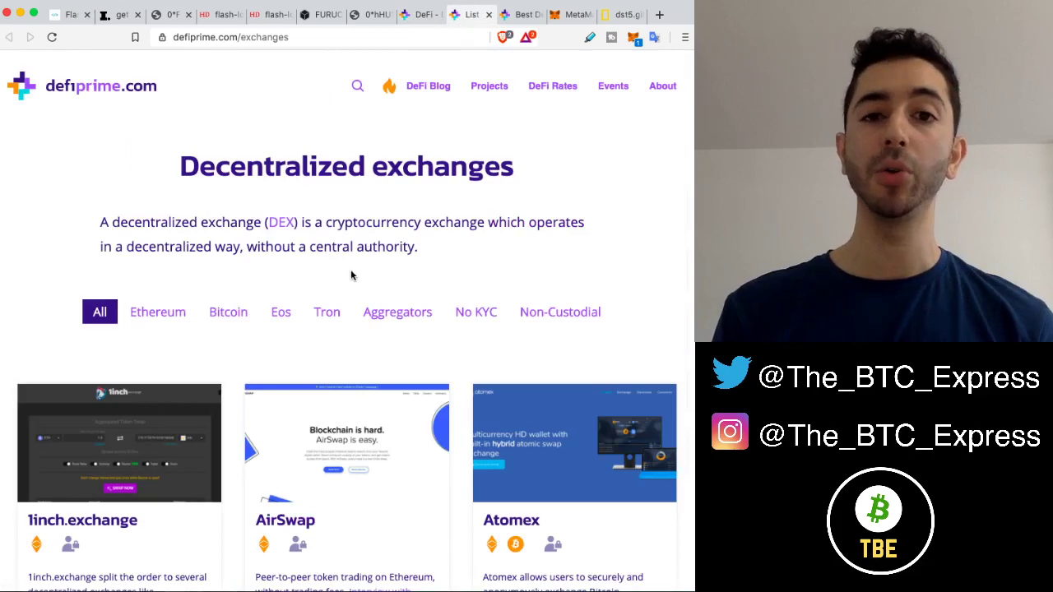
scroll(352, 276, down, 5)
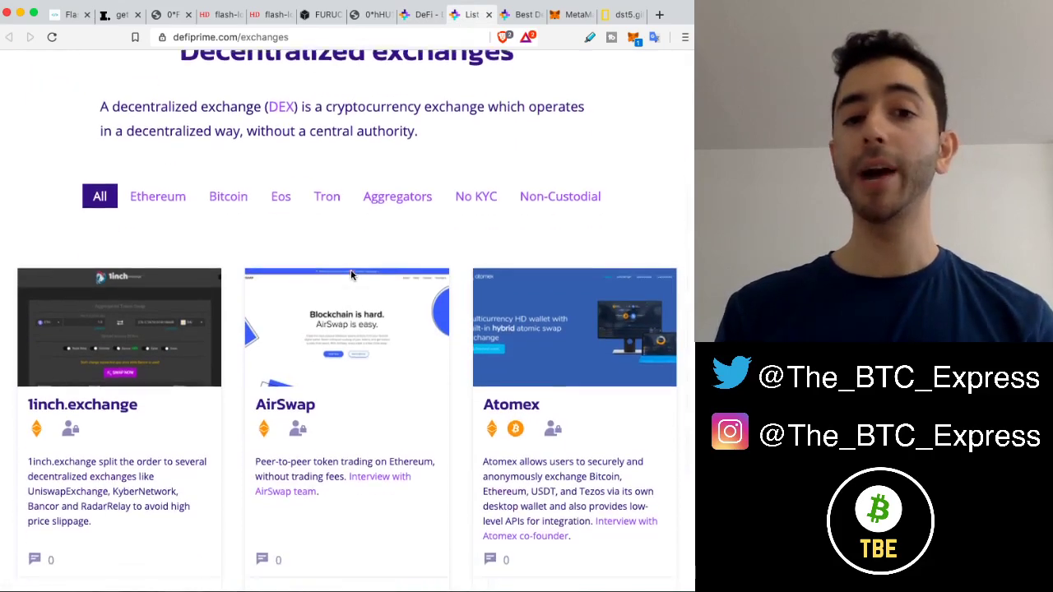
scroll(352, 277, down, 5)
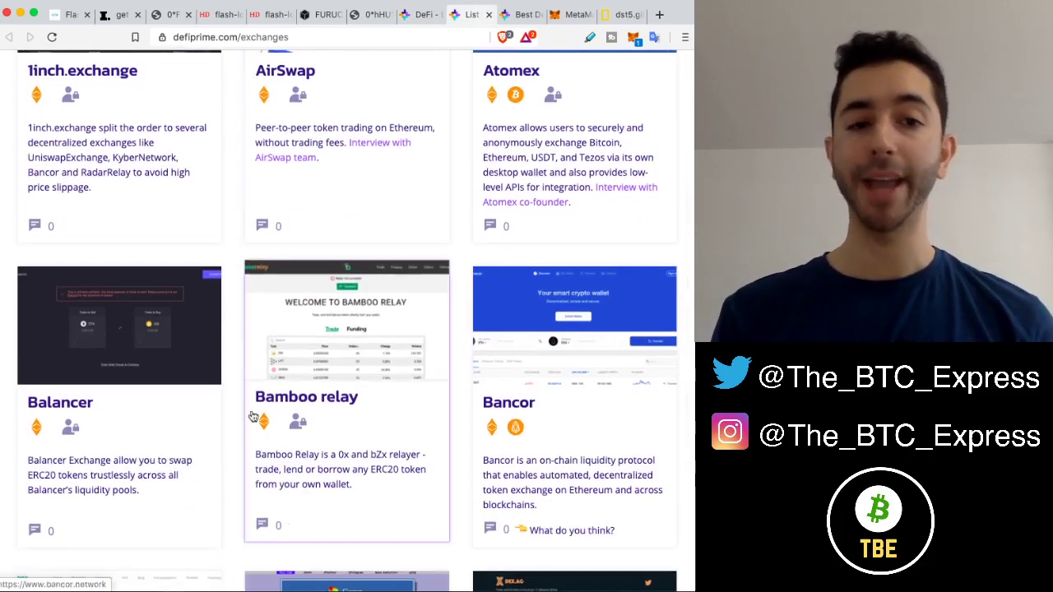
scroll(229, 413, down, 4)
scroll(272, 346, down, 3)
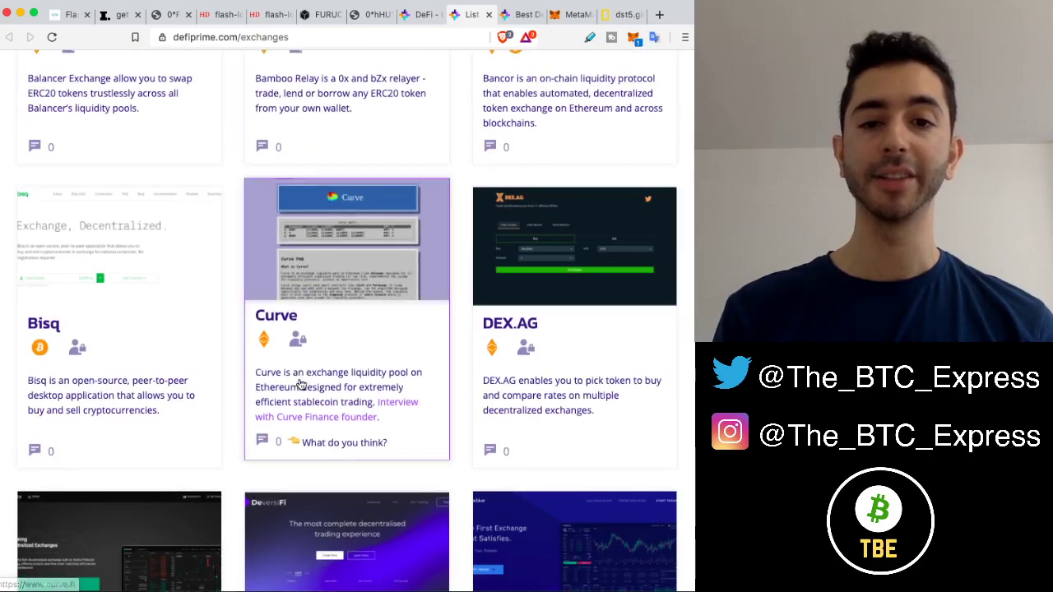
scroll(300, 428, down, 6)
scroll(301, 385, down, 20)
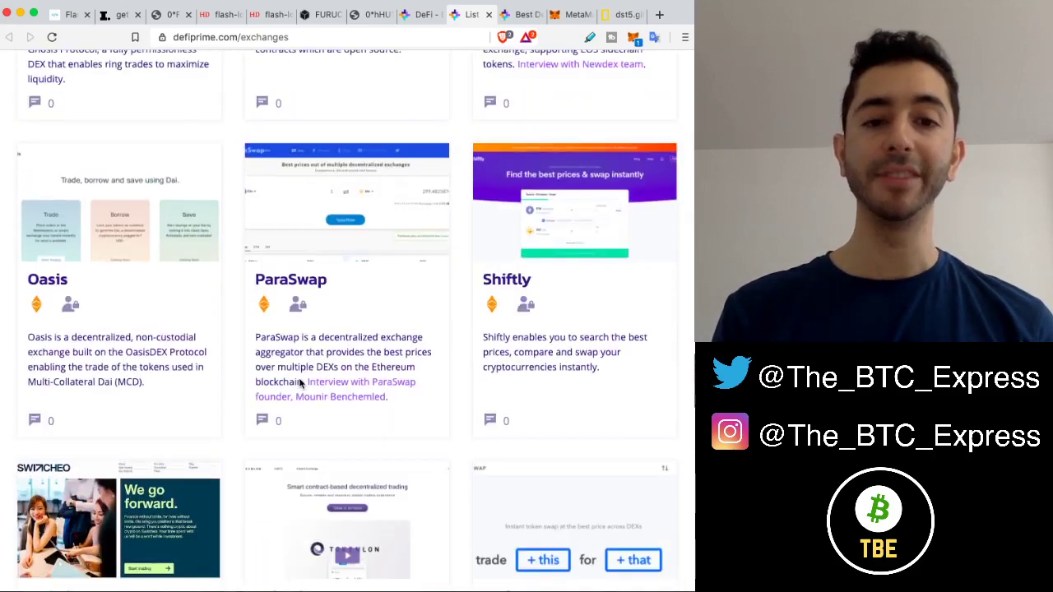
scroll(301, 386, down, 5)
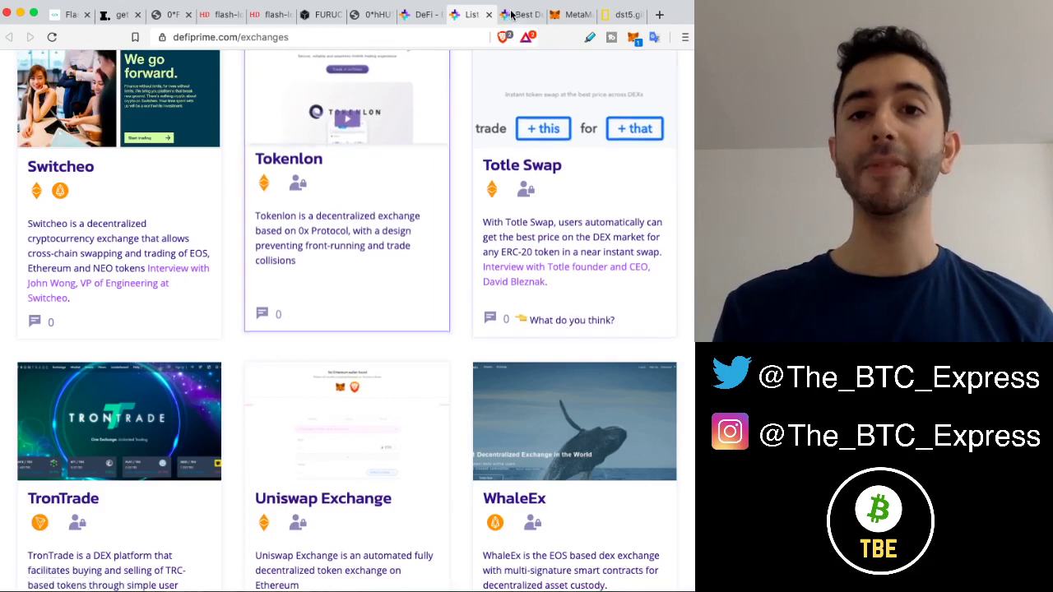
- Switch to the decentralized lending page and browse Aave, Compound, Fulcrum and the rest
key(ctrl+Tab)
scroll(395, 203, down, 2)
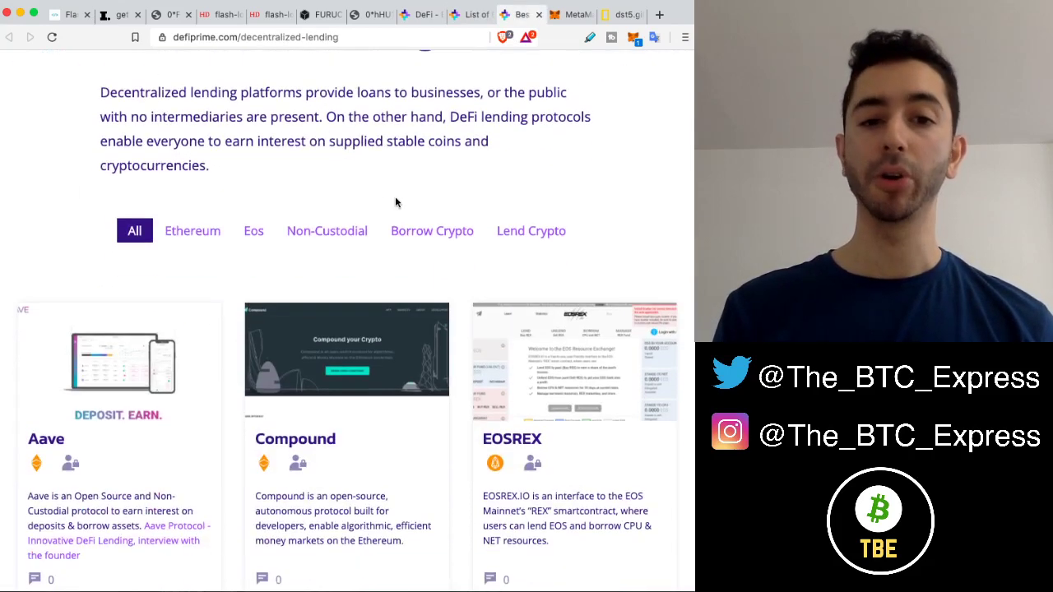
scroll(395, 203, down, 5)
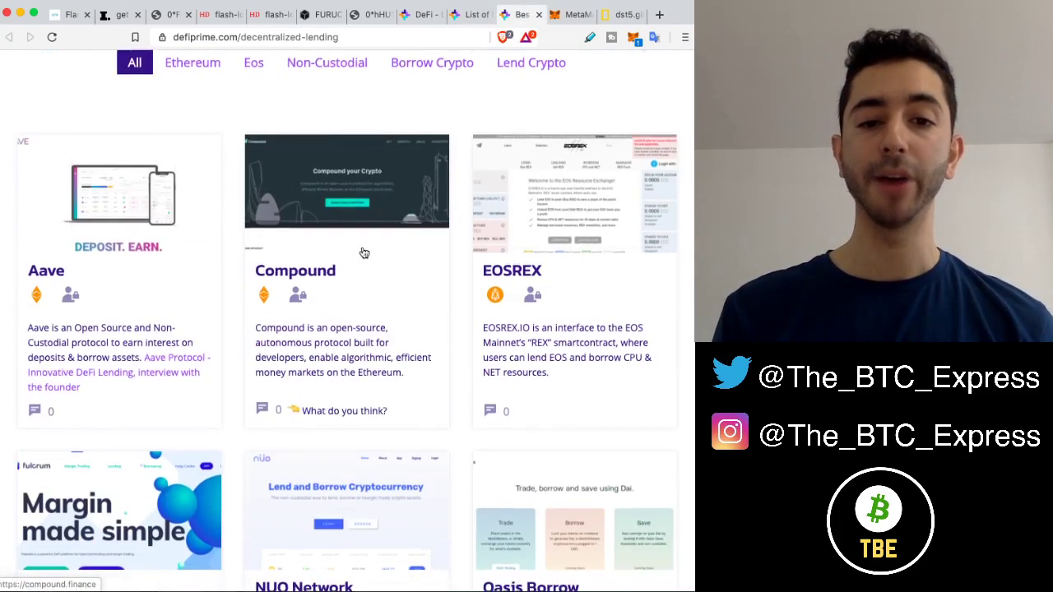
scroll(321, 292, down, 1)
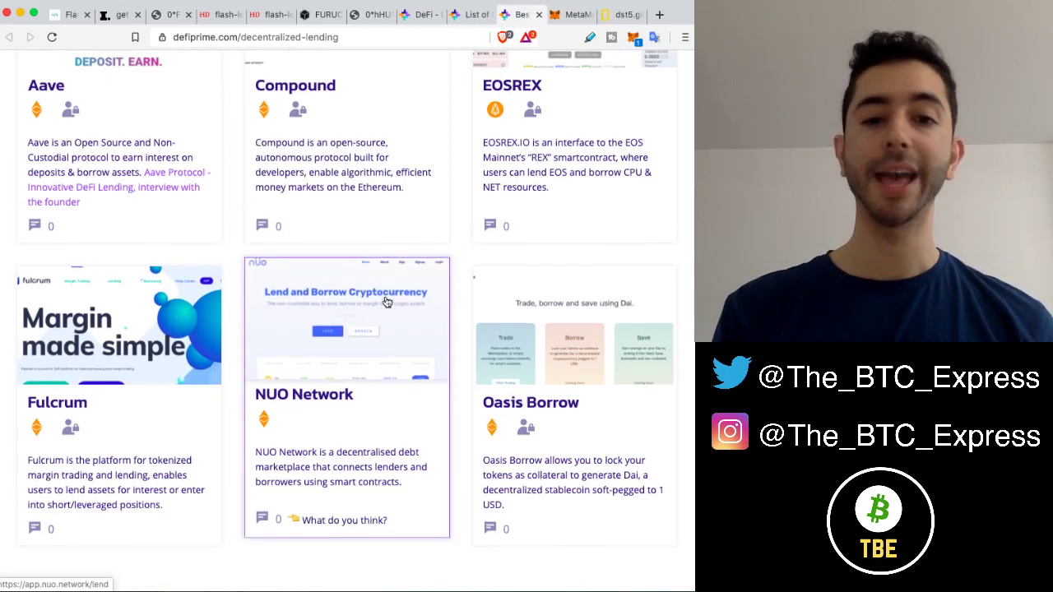